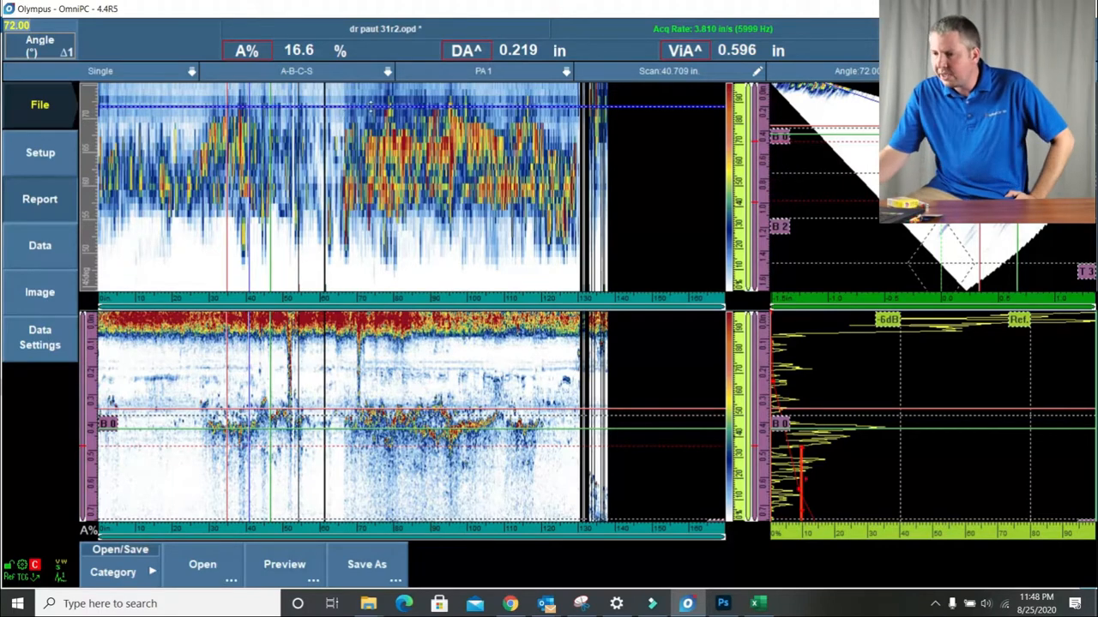
Step: Select the 70° beam for display and open the report preview of the current inspection file
drag(389, 107, 394, 241)
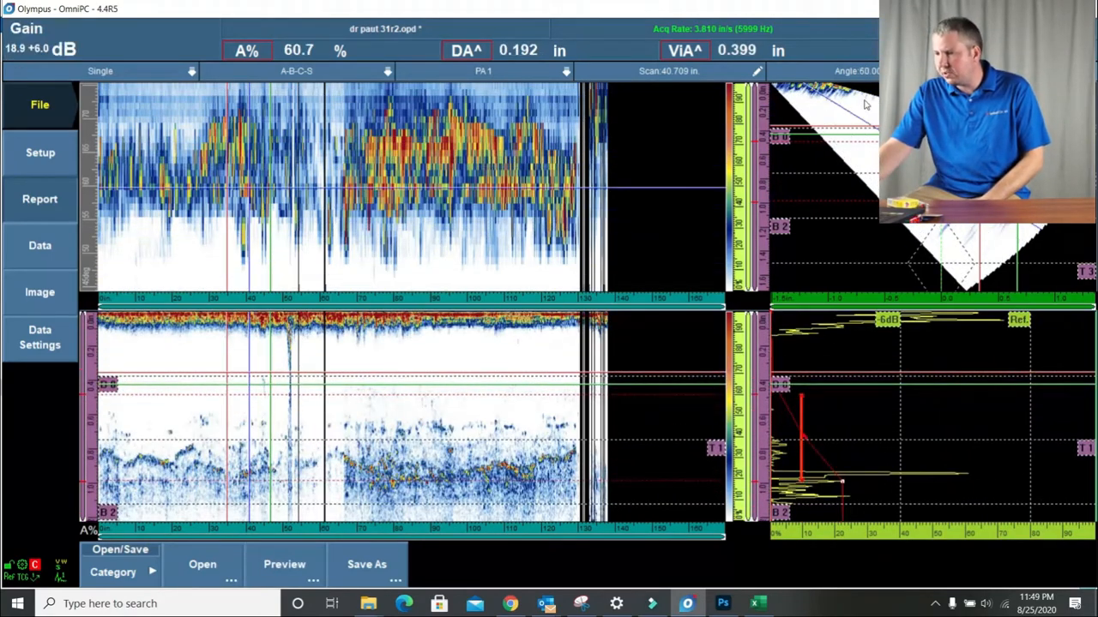
double_click(865, 104)
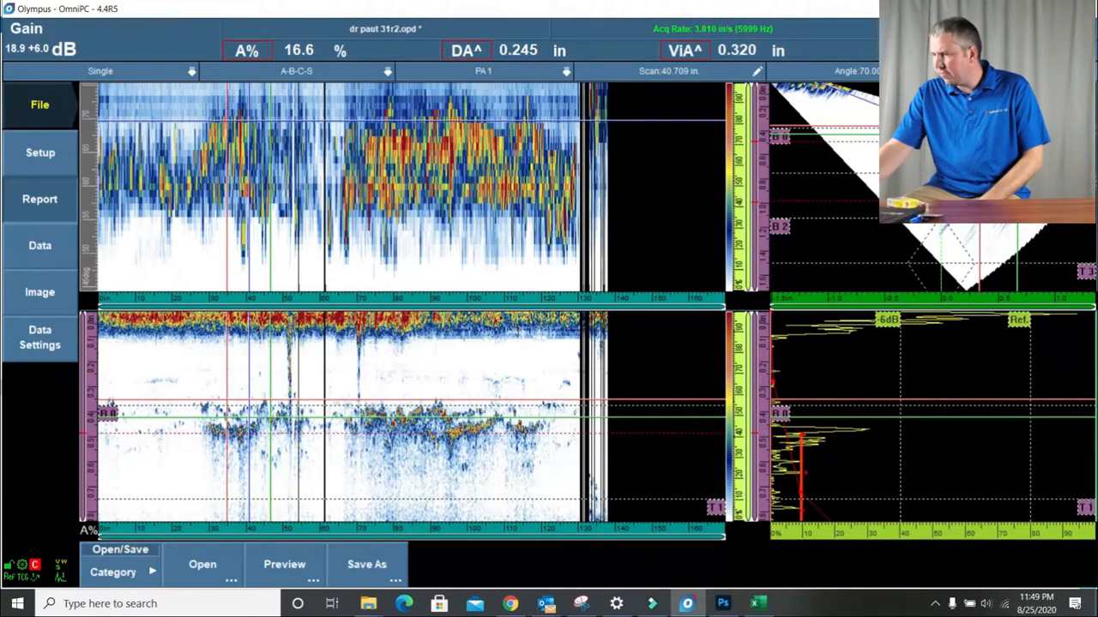
click(294, 574)
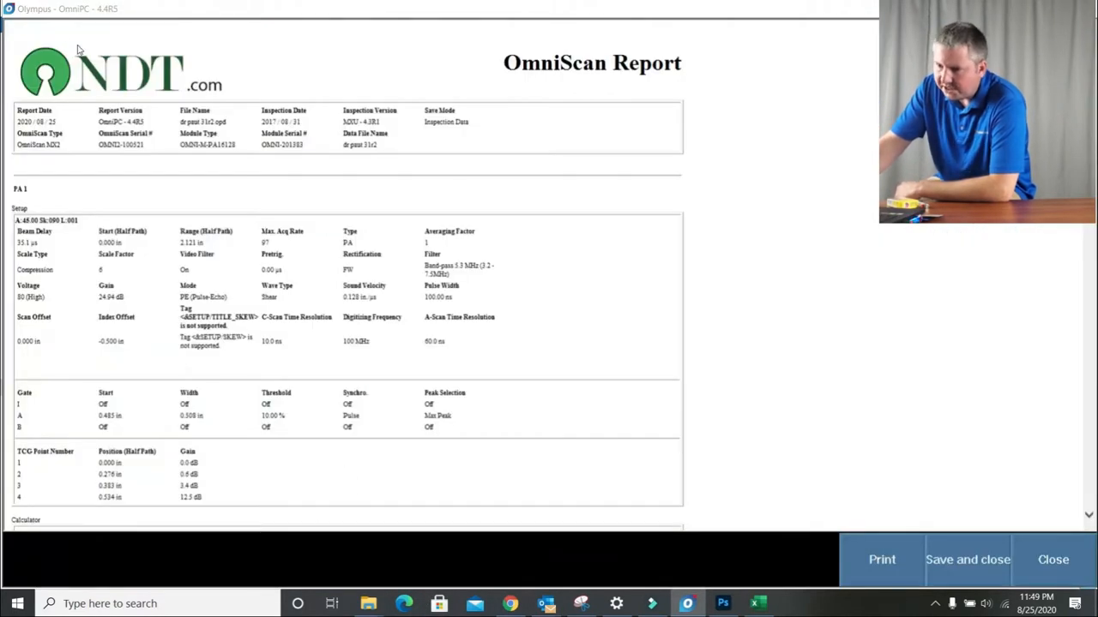
Step: Look through the OmniScan report preview, from the header and setup tables to the scan image and technician signature lines
scroll(583, 79, down, 5)
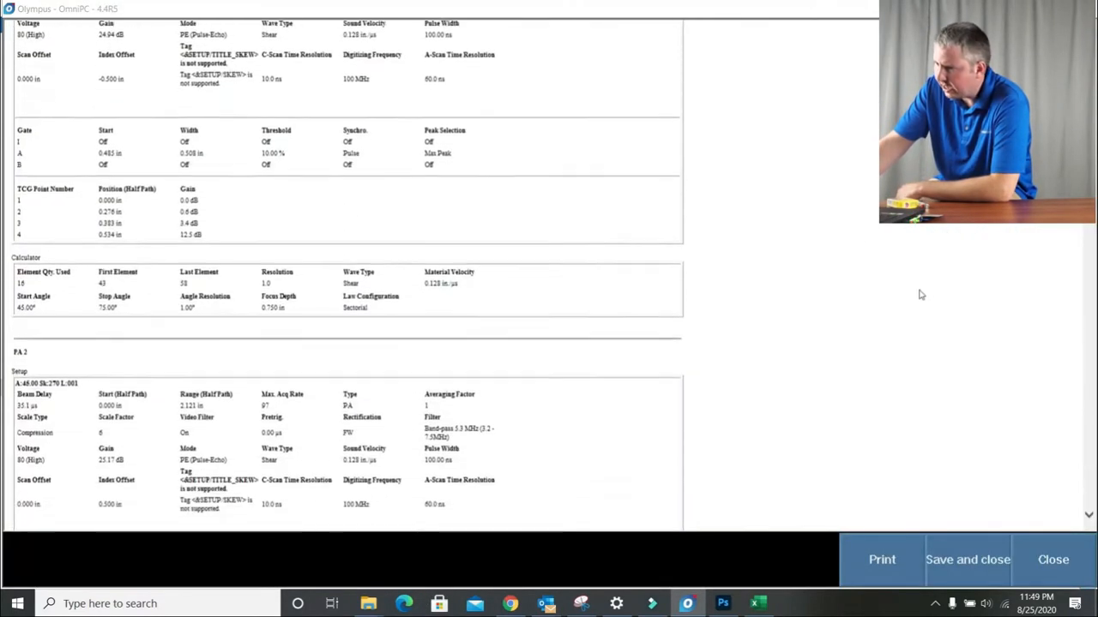
scroll(1054, 385, down, 15)
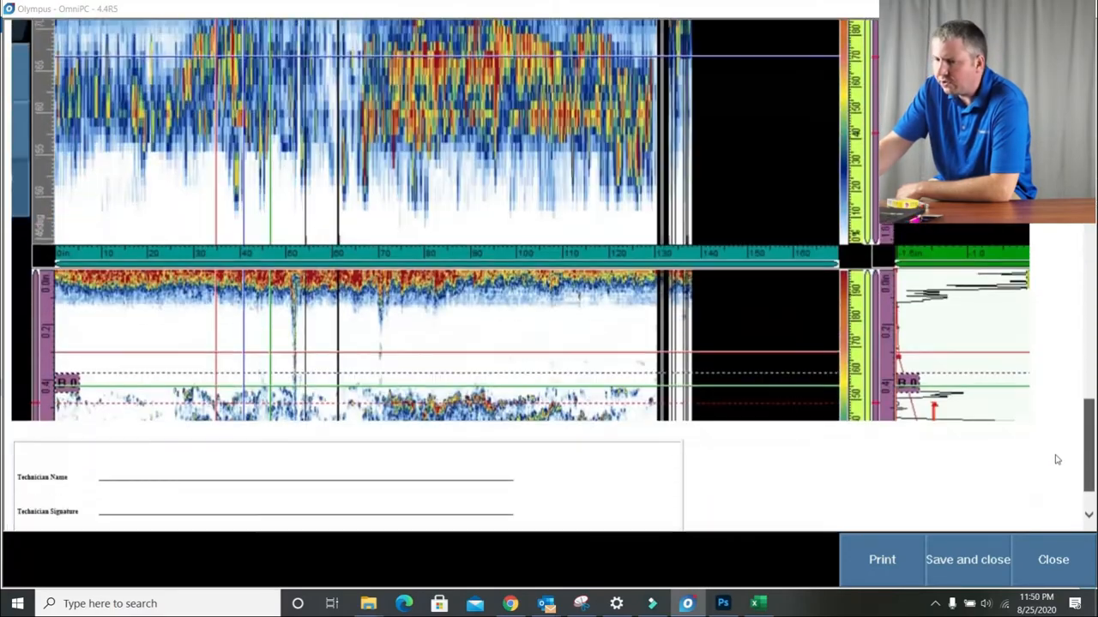
scroll(1064, 463, up, 20)
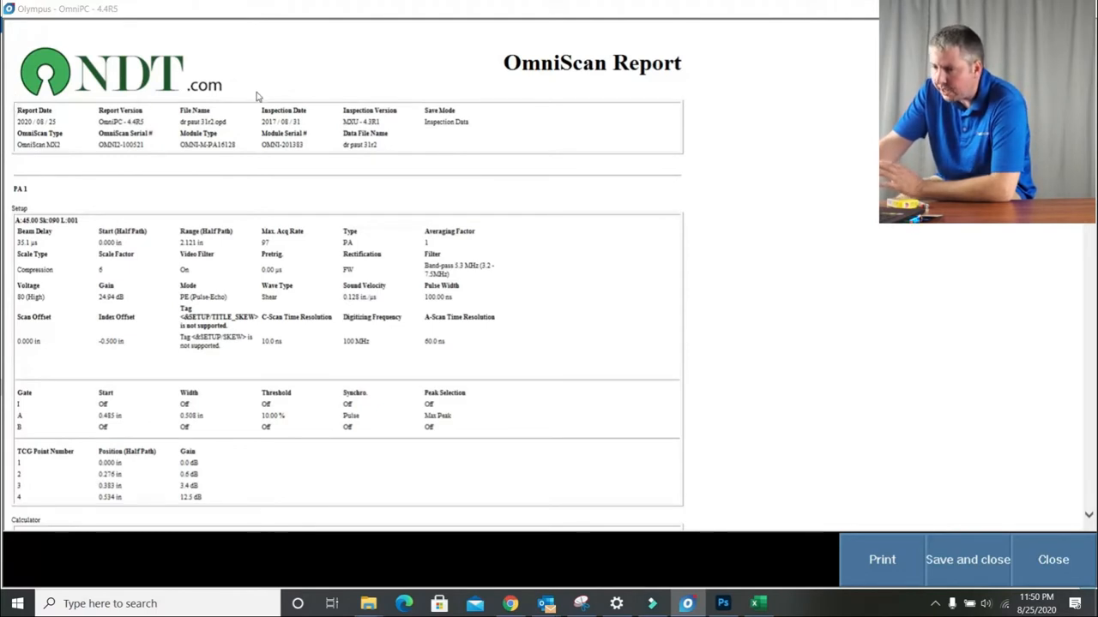
drag(588, 93, 622, 112)
click(618, 88)
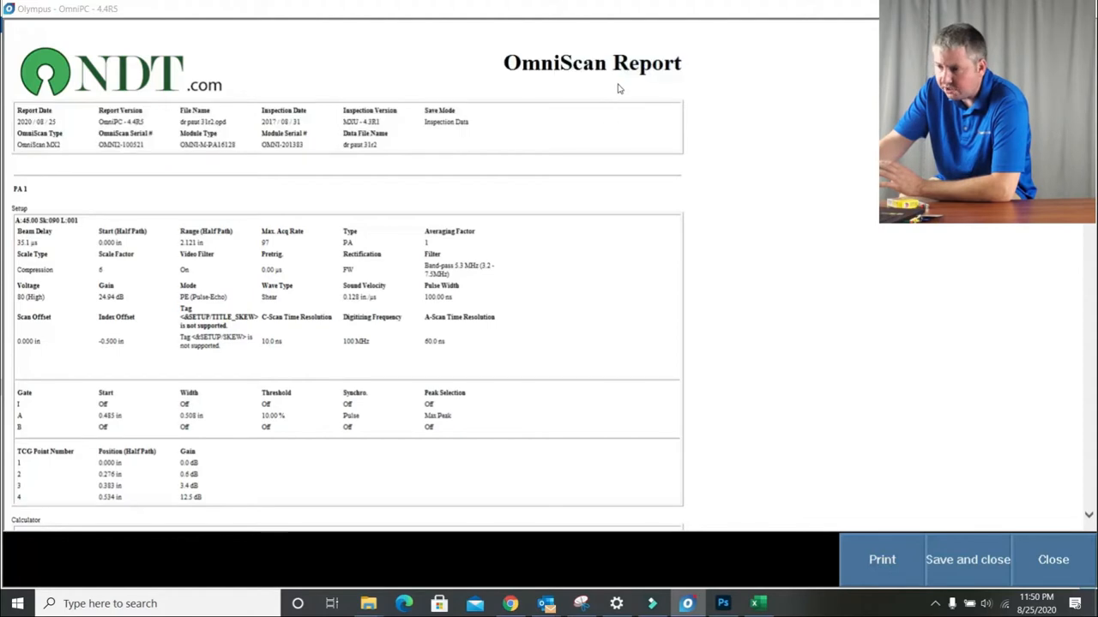
drag(740, 102, 538, 212)
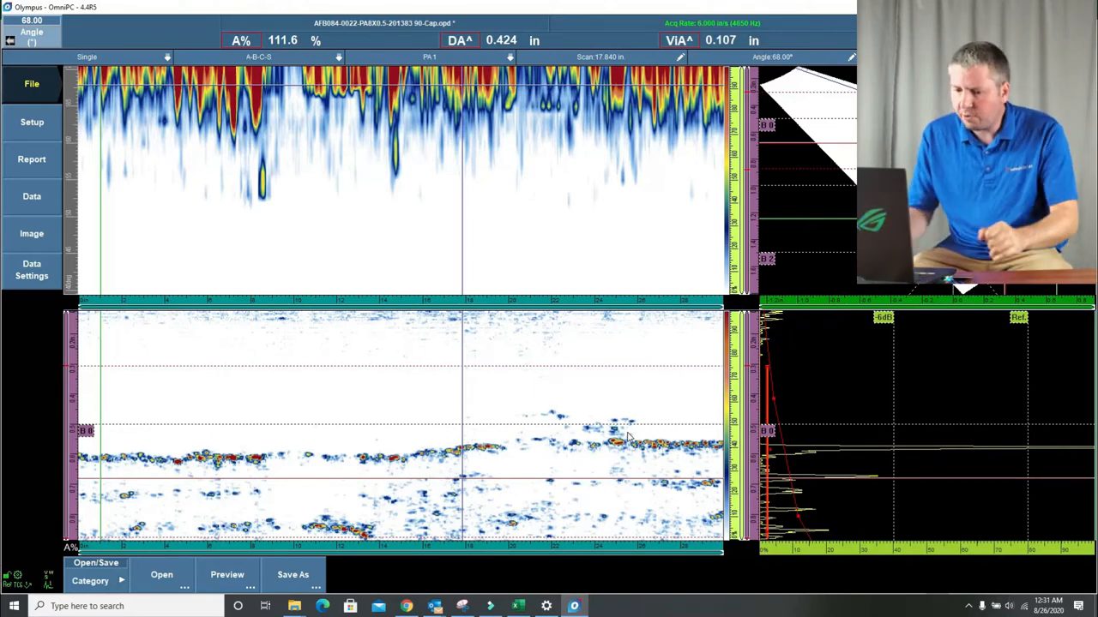
Step: Switch to the Excel report generator and create the indication report for index number 0001
key(alt+Tab)
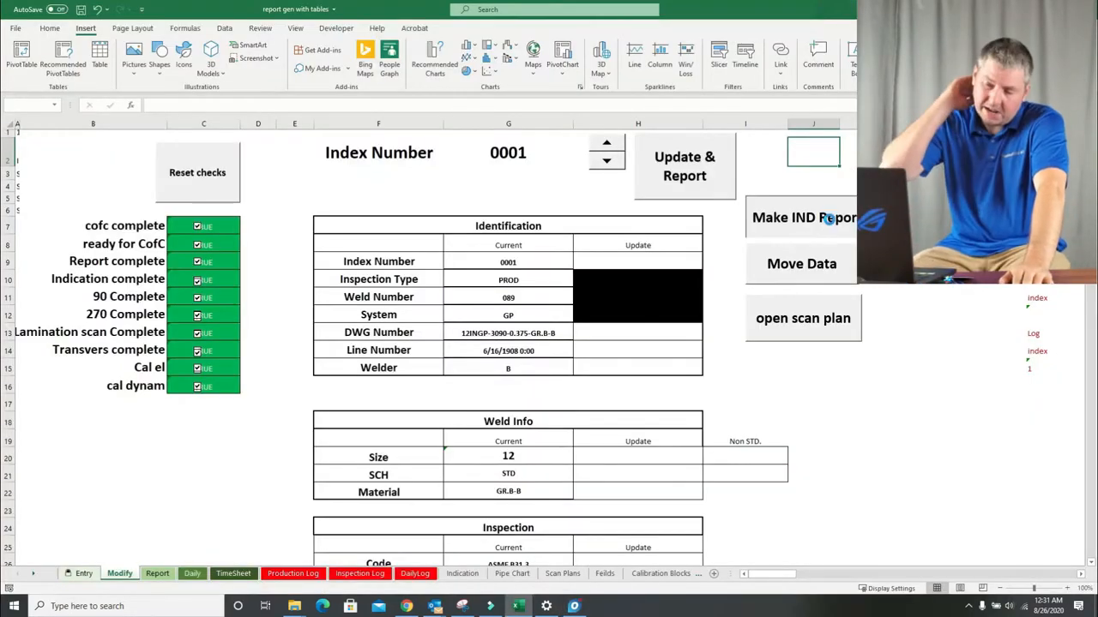
click(823, 217)
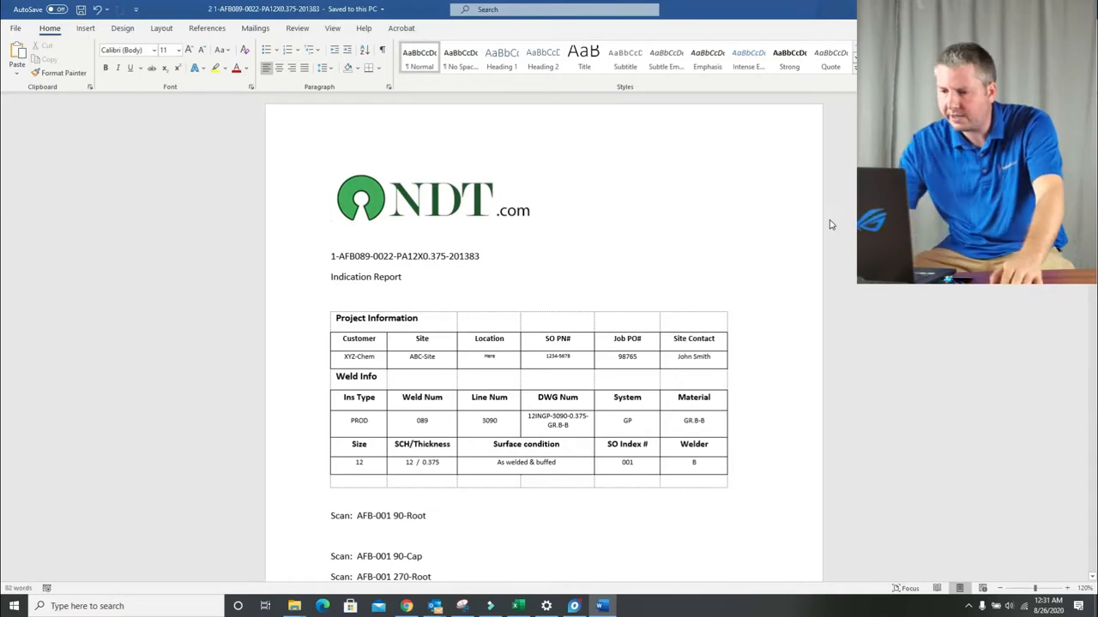
scroll(832, 225, down, 3)
Step: Switch to OmniPC, preview the 90-Cap scan's report, and copy its contents from the header table through the last scan image
click(574, 606)
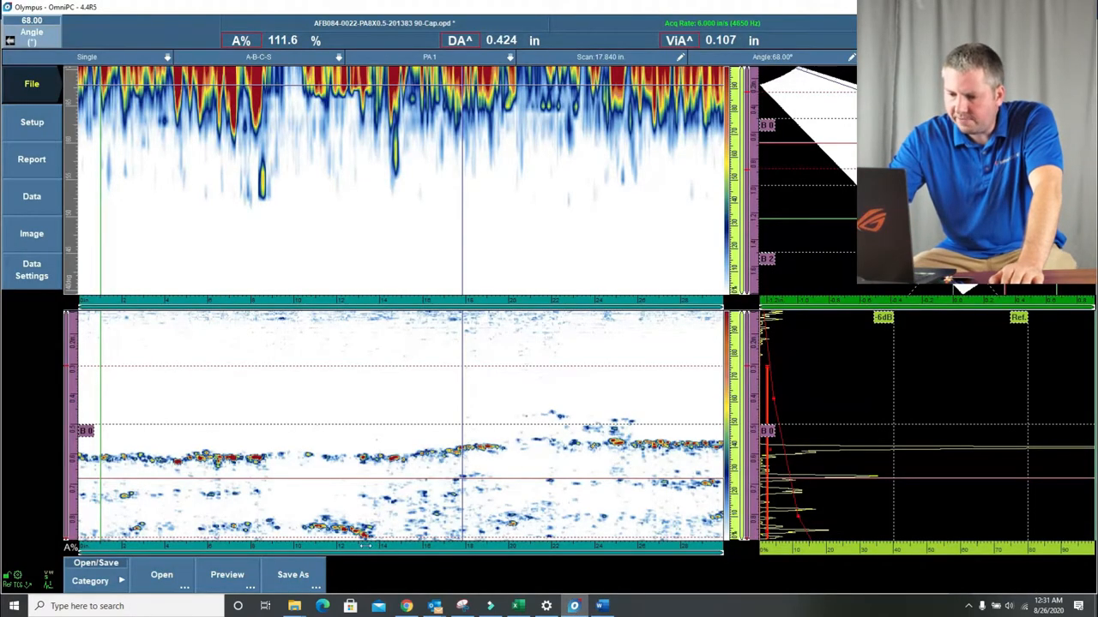
click(225, 577)
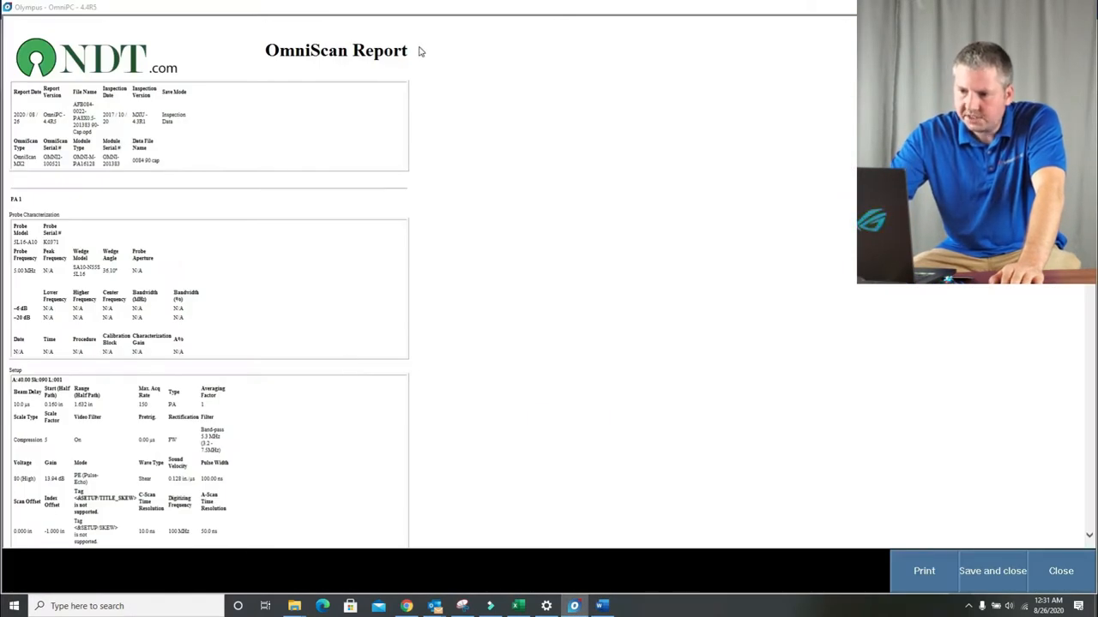
scroll(502, 301, down, 10)
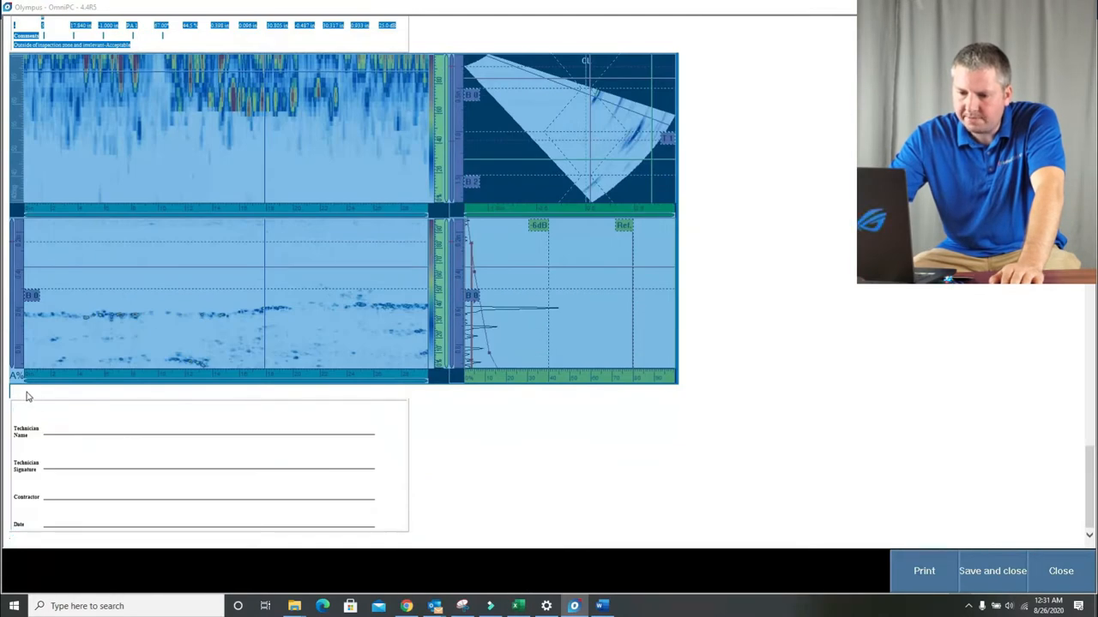
right_click(28, 394)
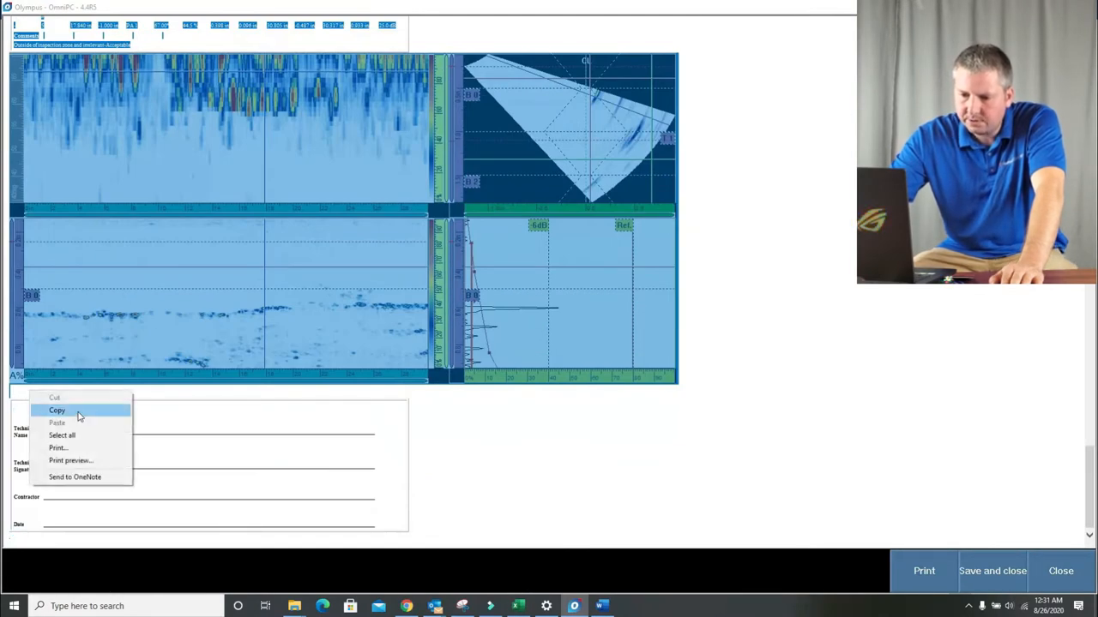
click(78, 416)
Step: Switch to the Word indication report and paste the copied content below the Weld Info table with merged formatting
click(602, 605)
right_click(348, 323)
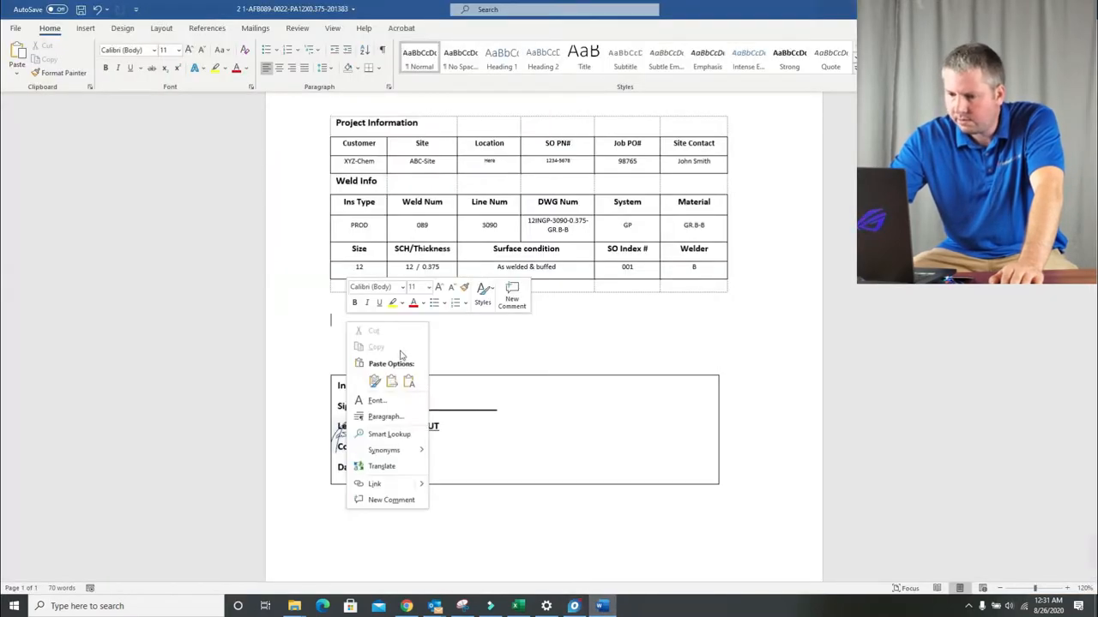
click(391, 381)
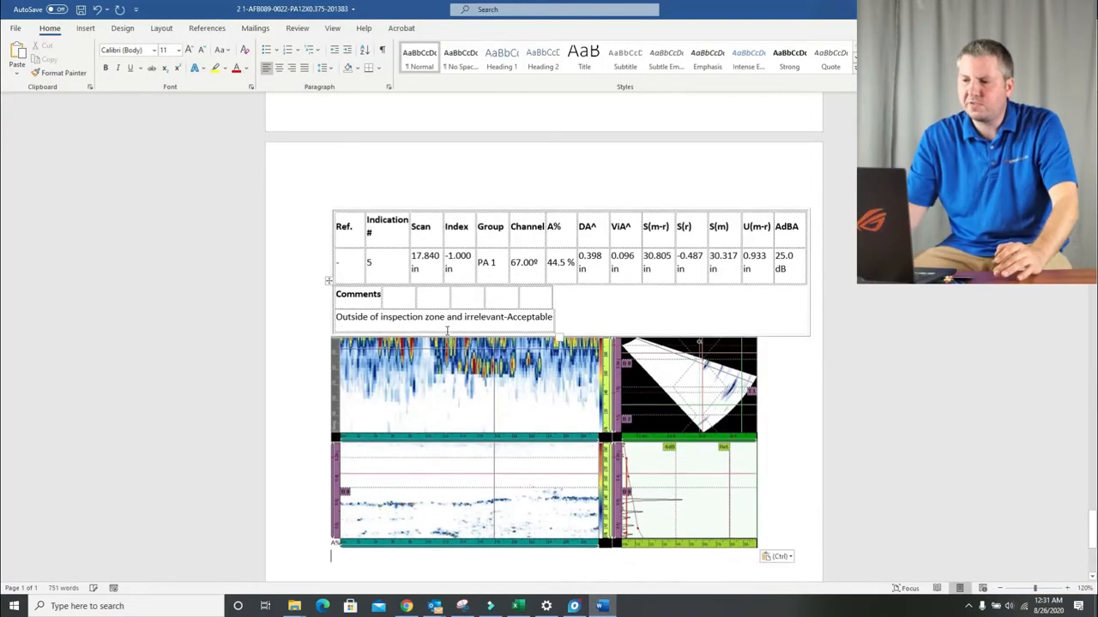
Step: Set the report's page margins to Narrow and check the layout from the signature block back to the first page
click(161, 28)
click(18, 55)
click(47, 137)
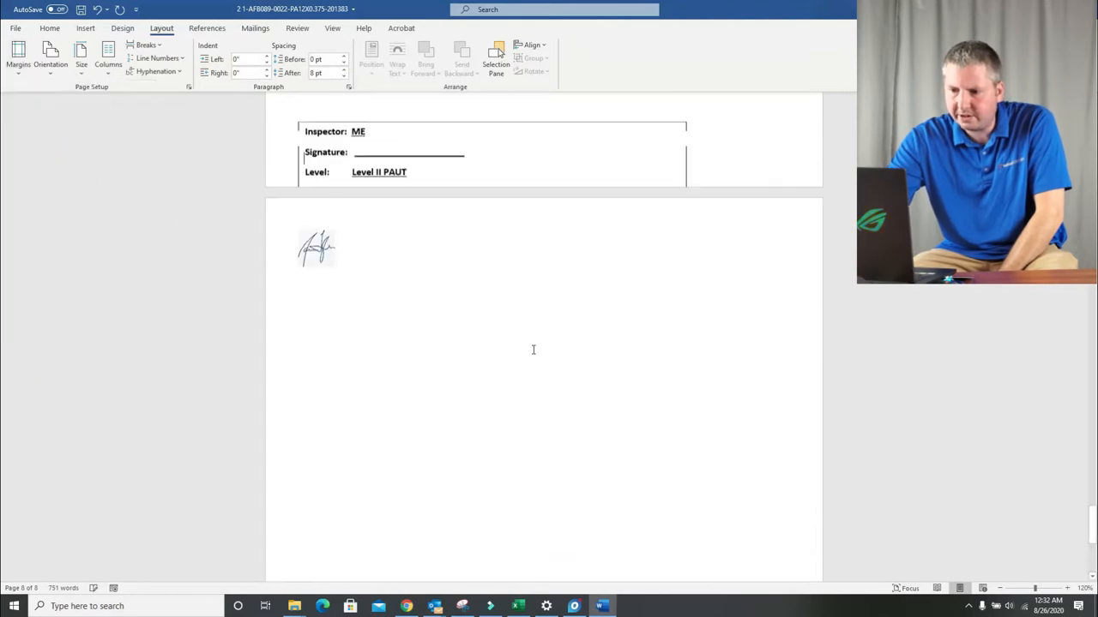
scroll(533, 350, up, 1)
drag(1087, 525, 1092, 210)
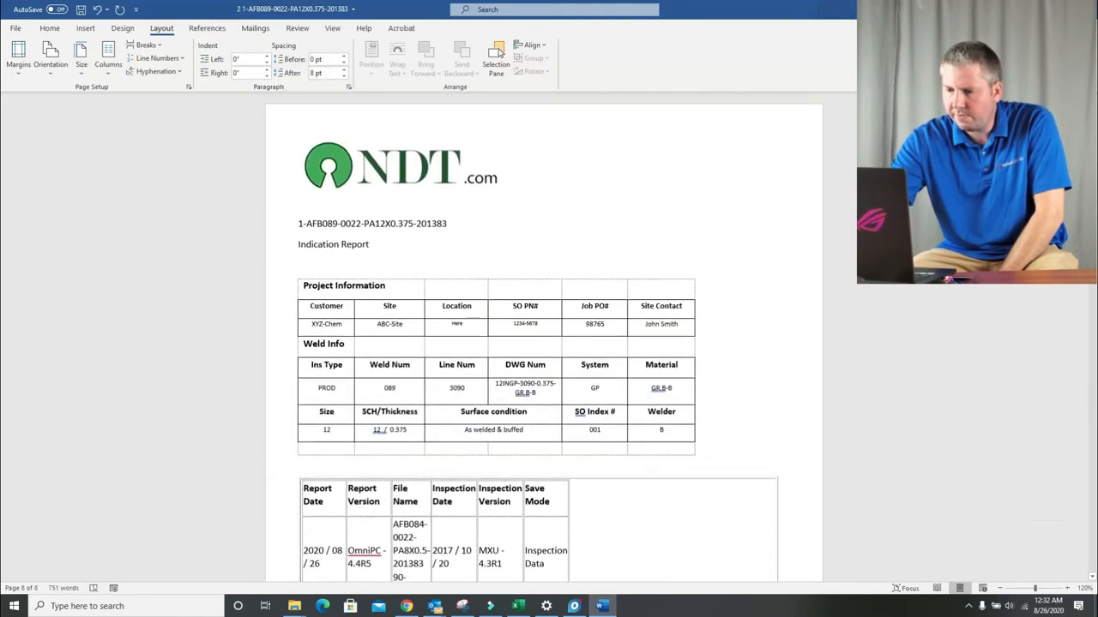
Step: Replace the four Scan lines in the new Word document Document2 with the copied OmniPC report, keeping its source formatting
click(518, 606)
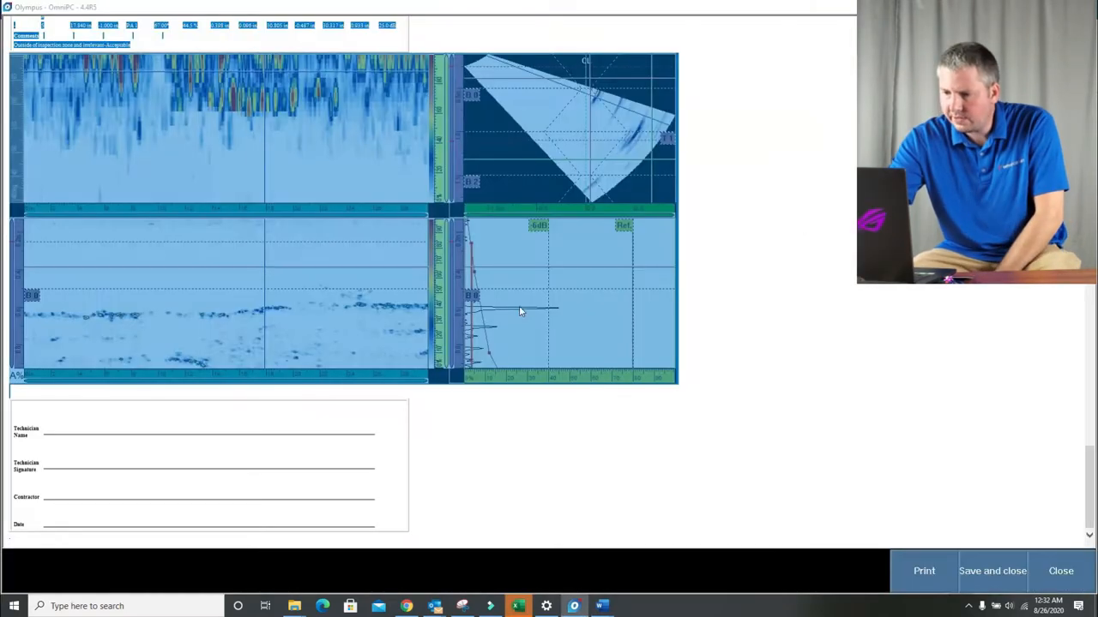
right_click(521, 307)
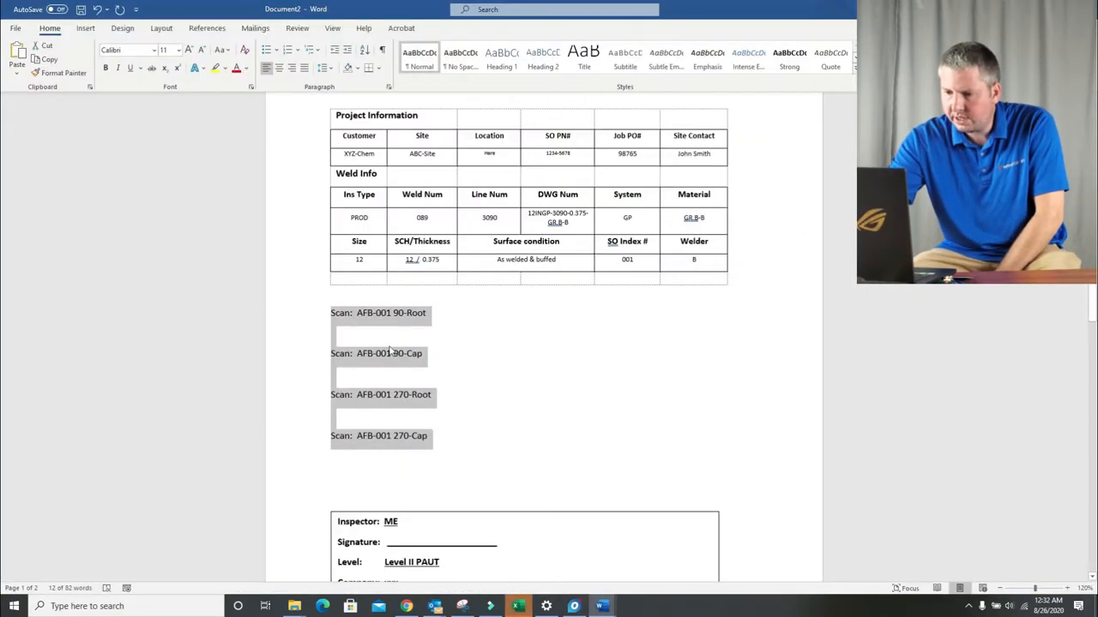
right_click(392, 346)
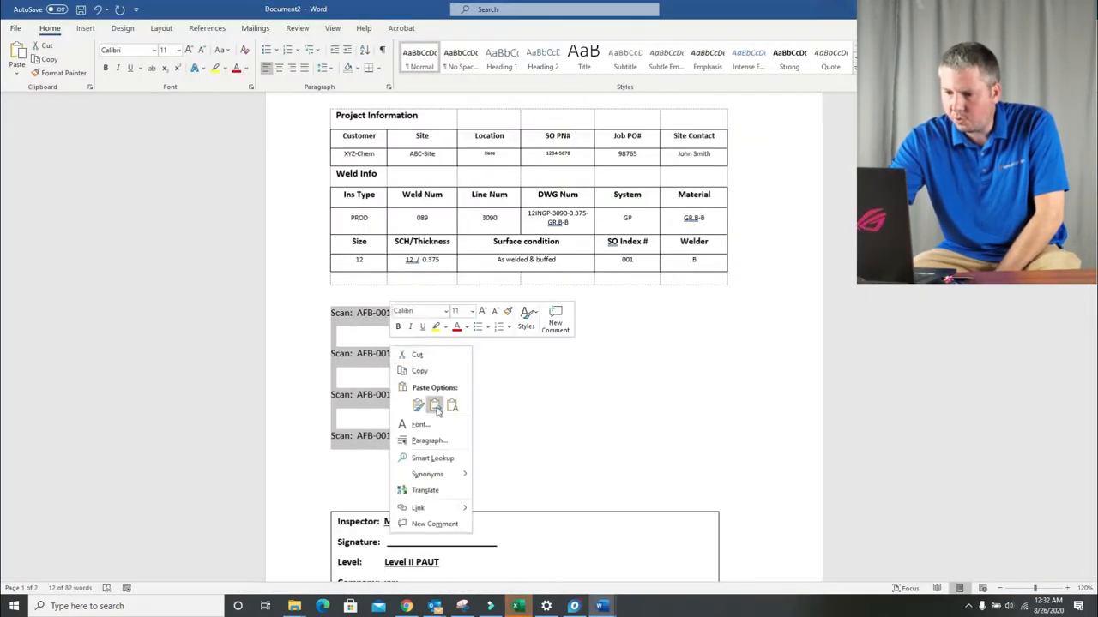
click(422, 407)
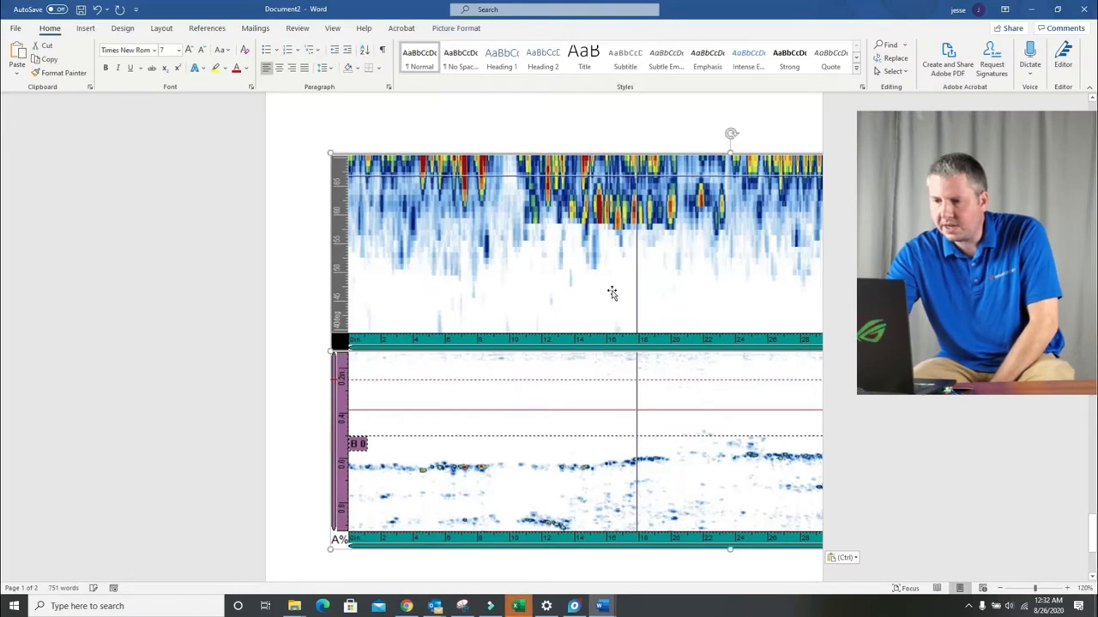
Step: Resize the oversized scan images in the pasted report to fit within the page width
click(455, 28)
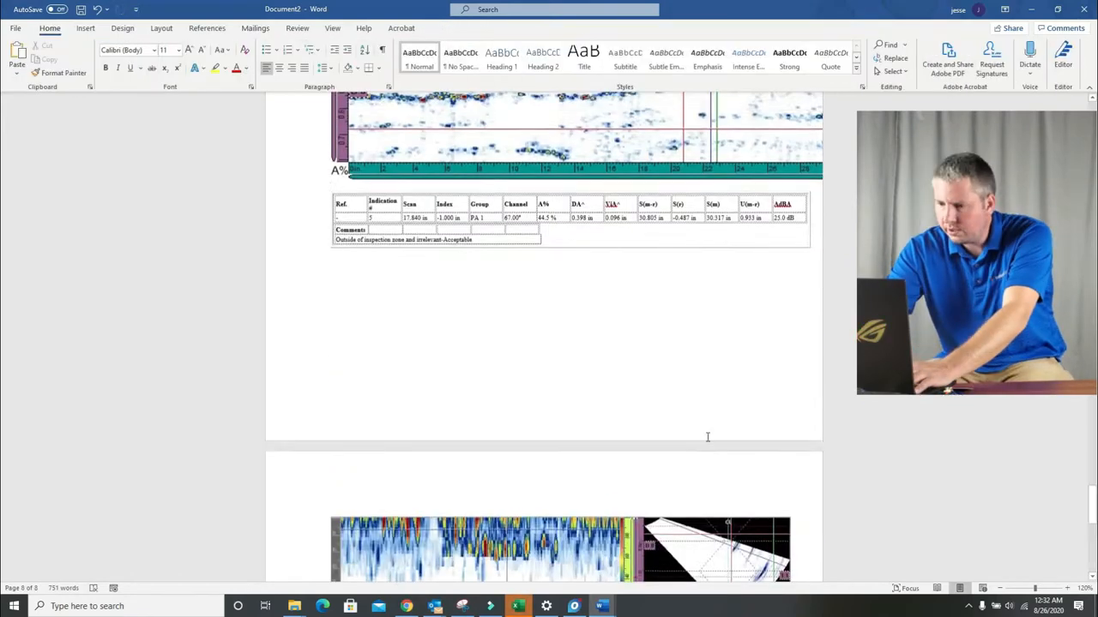
scroll(720, 283, up, 3)
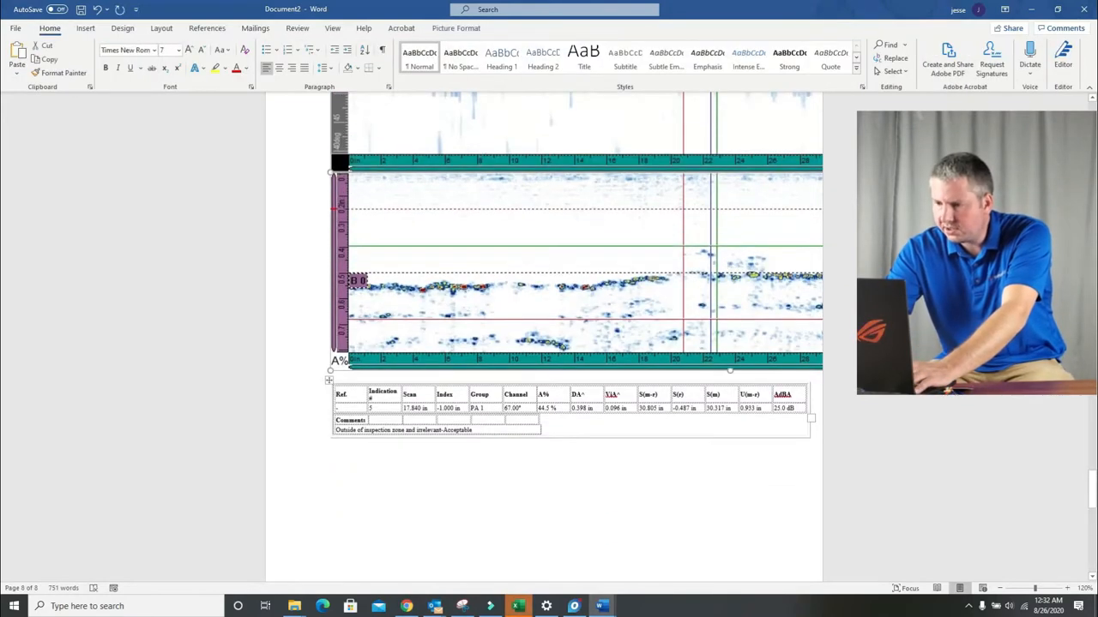
double_click(731, 266)
click(1060, 68)
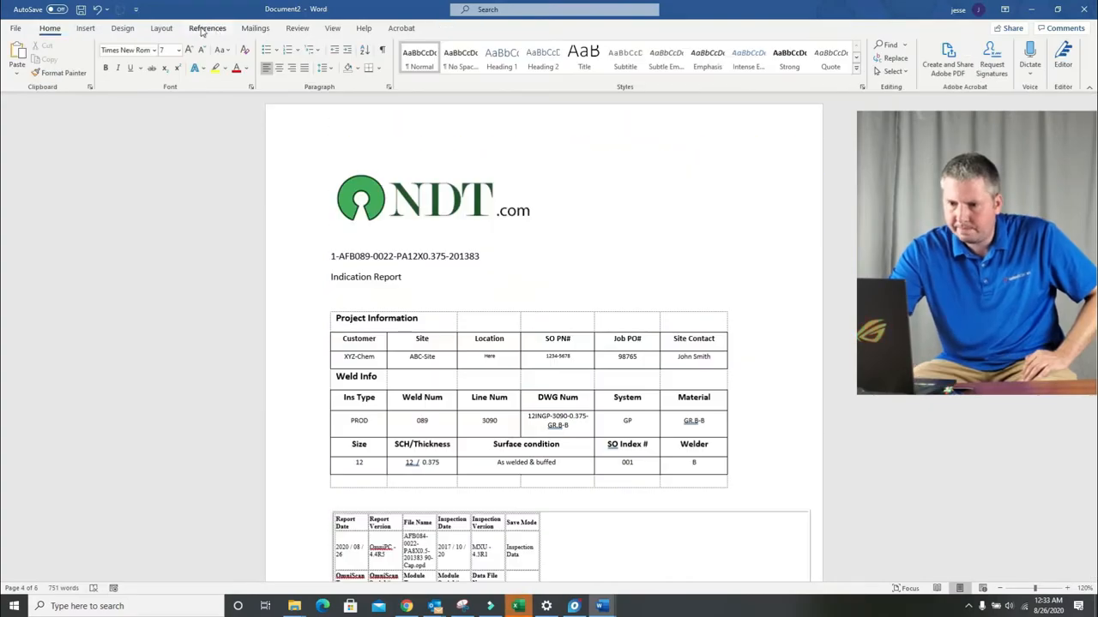
Step: Apply Narrow page margins to Document2 and review the complete report down to the inspector signature block
click(161, 28)
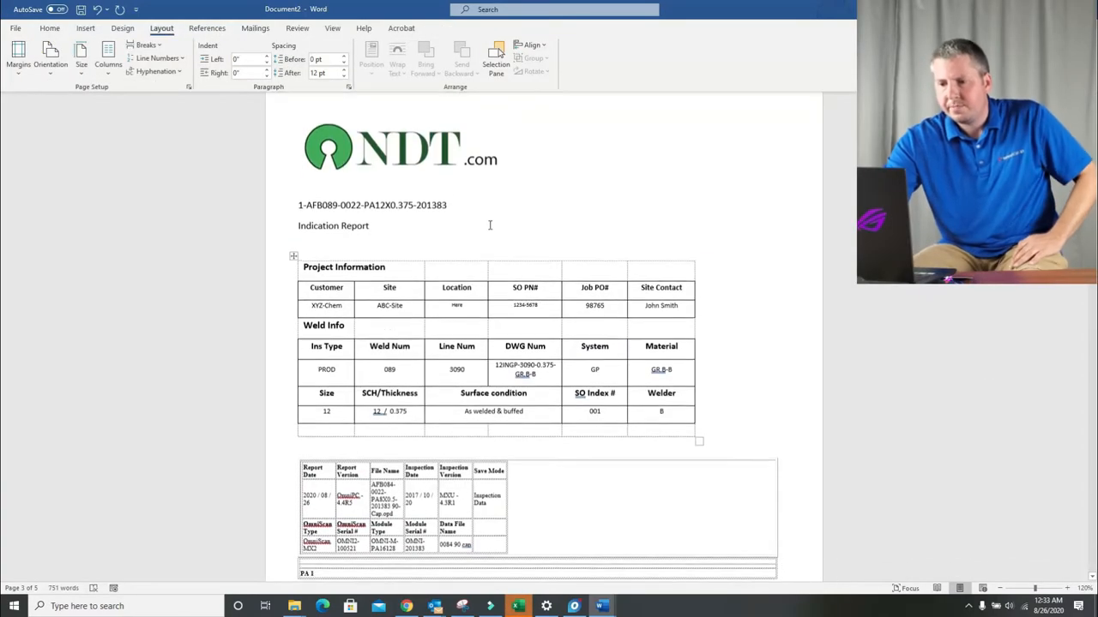
scroll(523, 266, down, 5)
scroll(523, 266, down, 15)
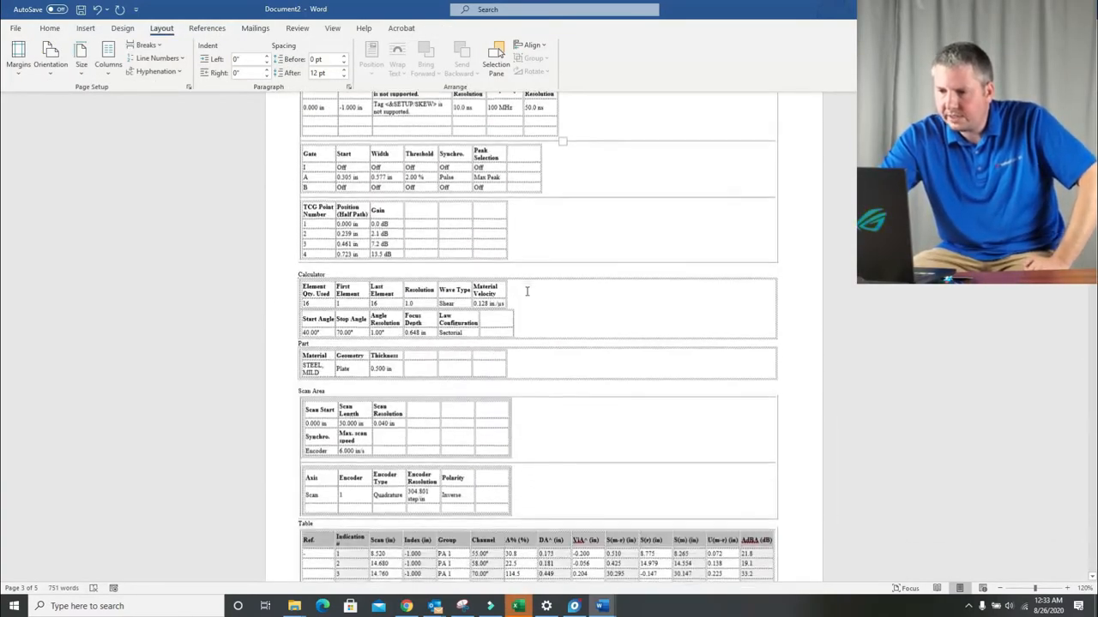
scroll(533, 308, down, 15)
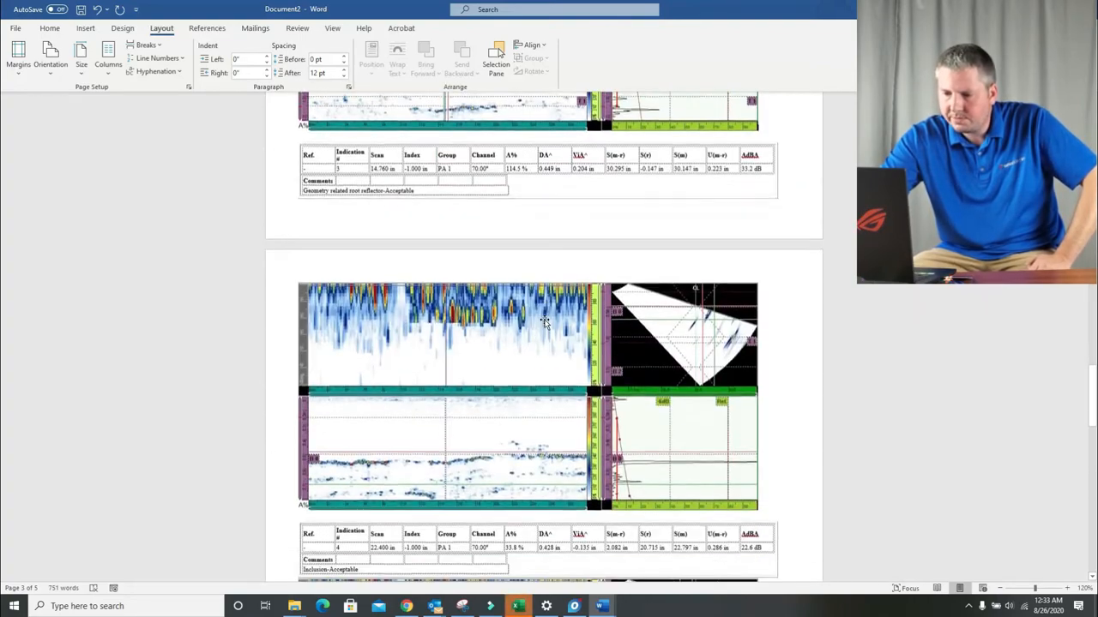
scroll(1002, 421, down, 15)
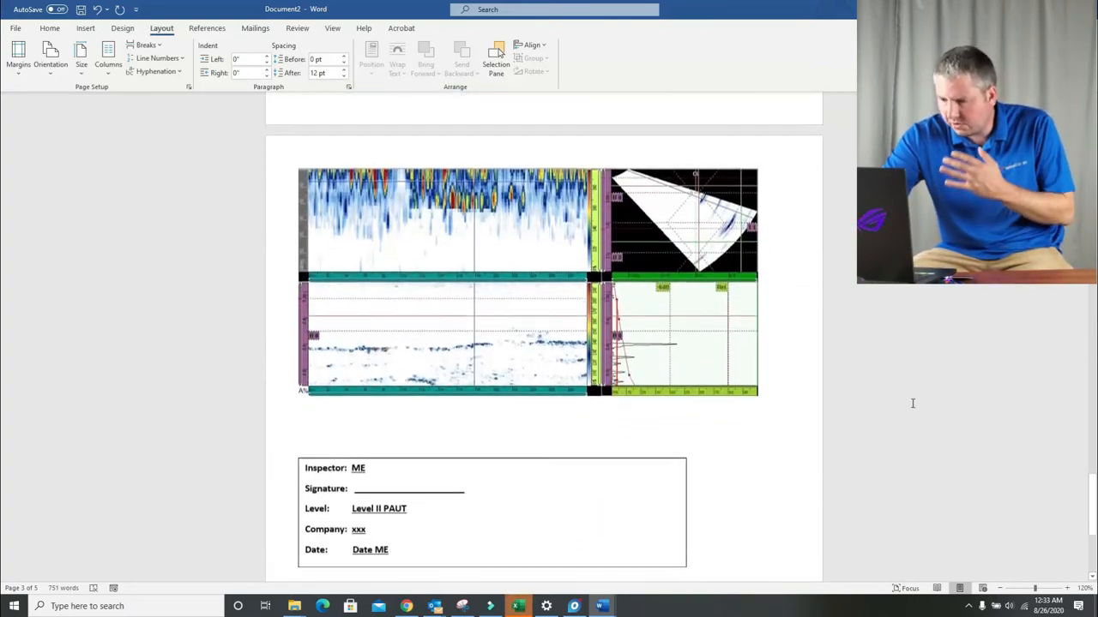
drag(1094, 540, 1094, 120)
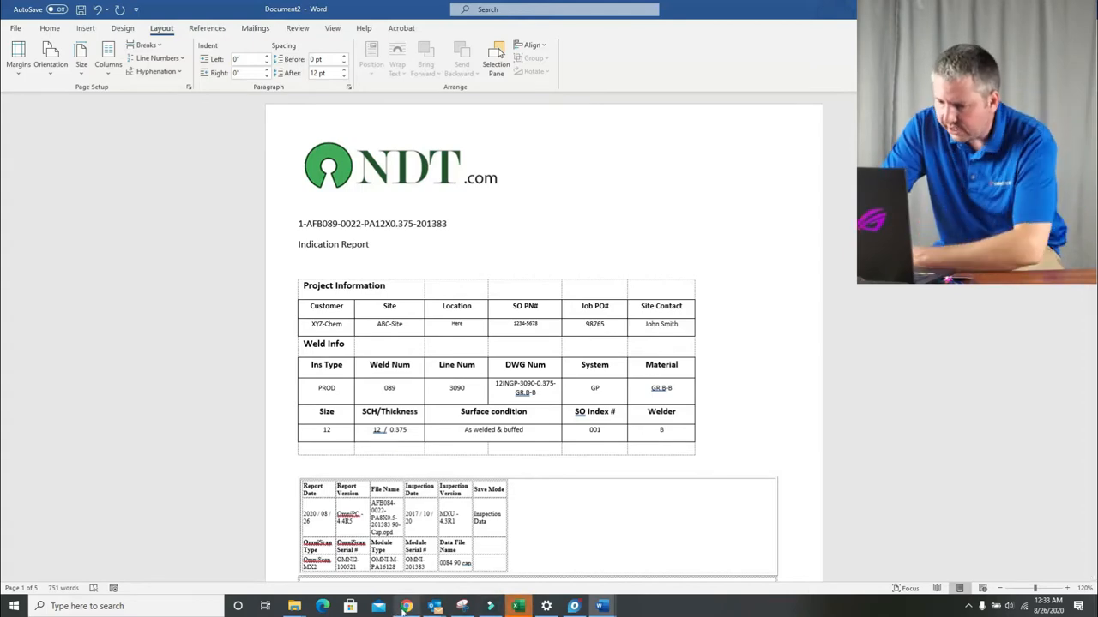
Step: Switch to the template folder window in File Explorer and navigate to the root of the OS (C:) drive
mouse_move(294, 606)
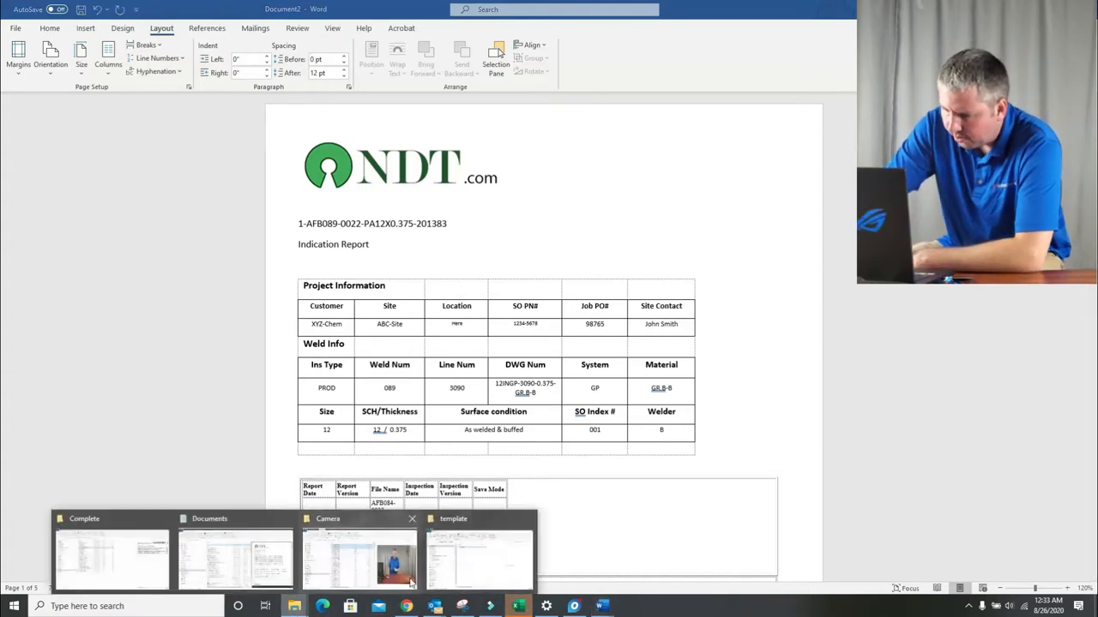
click(457, 563)
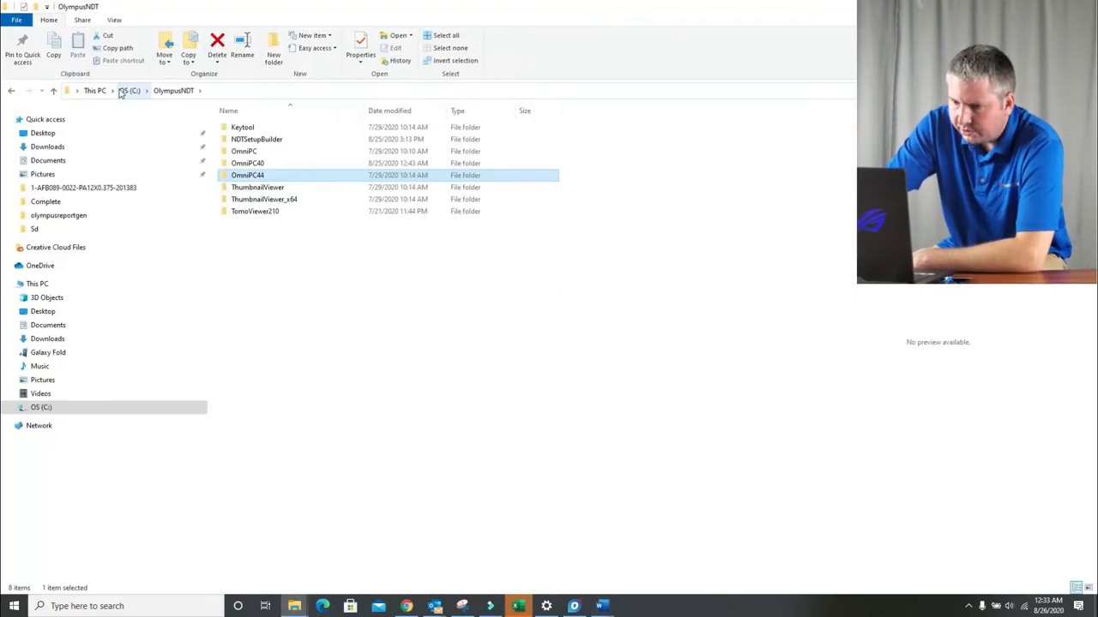
double_click(269, 178)
click(44, 407)
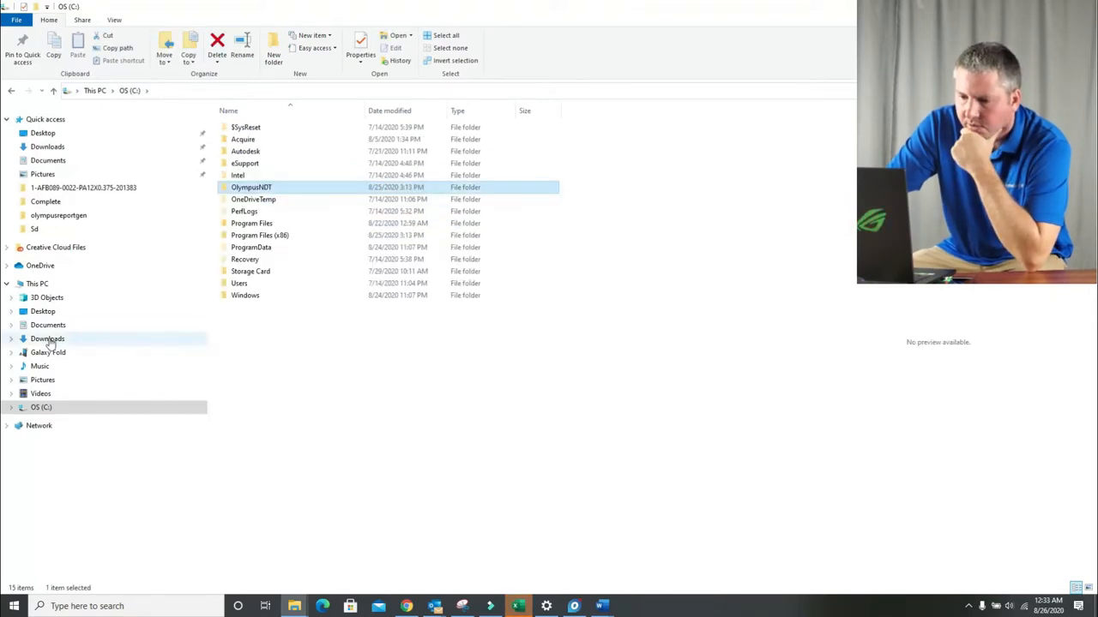
click(37, 284)
double_click(430, 262)
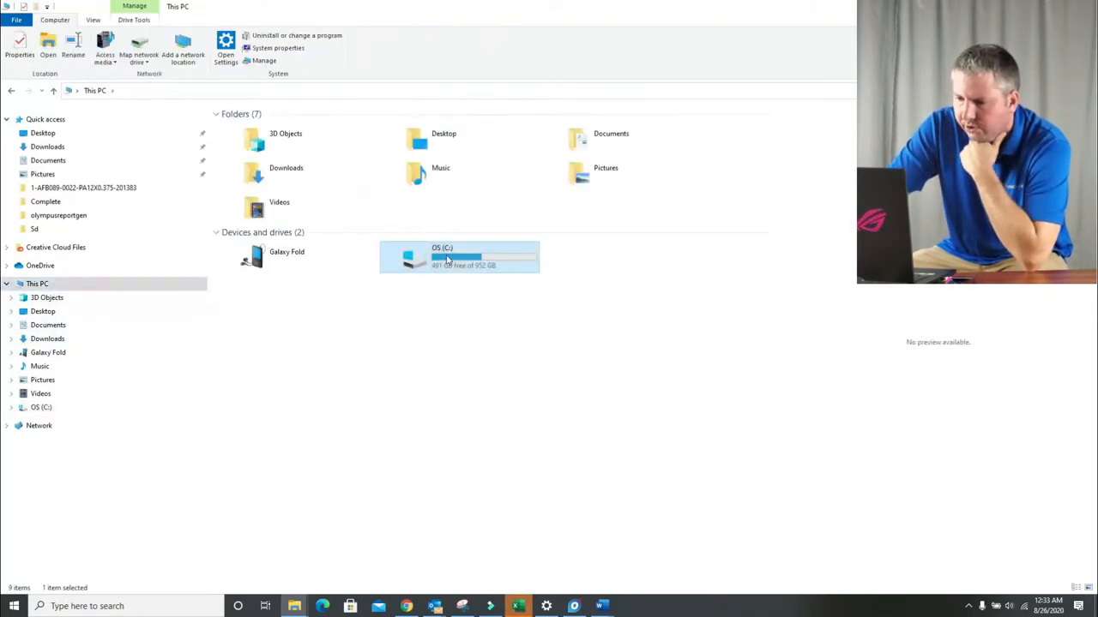
Step: Open the report template folder C:\OlympusNDT\OmniPC44\Template\Report\Complete
click(251, 187)
key(F2)
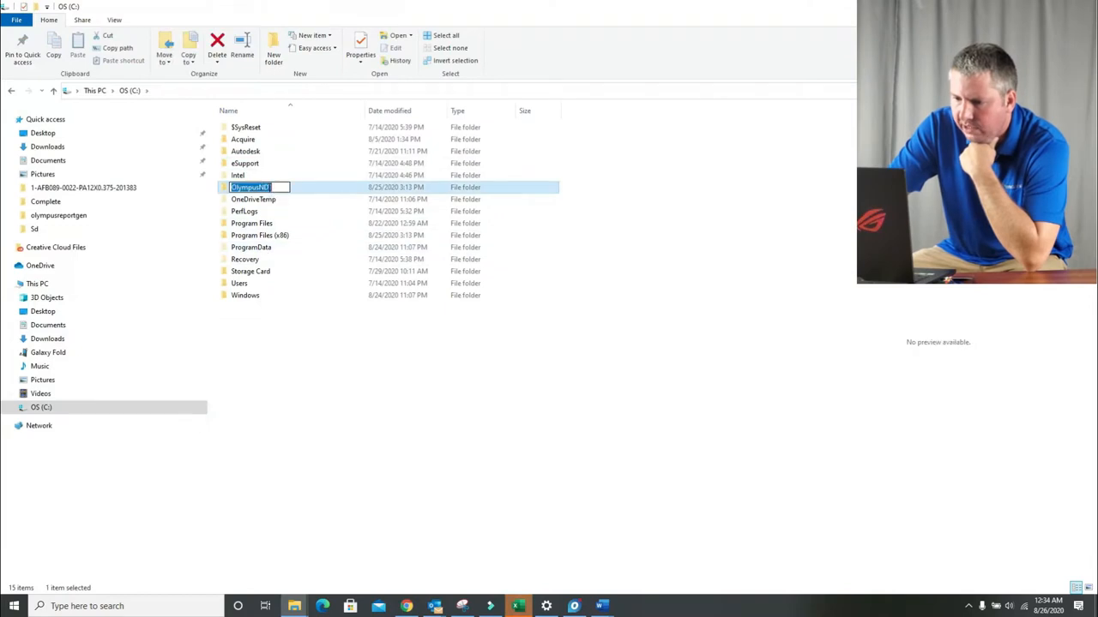
click(299, 192)
double_click(298, 191)
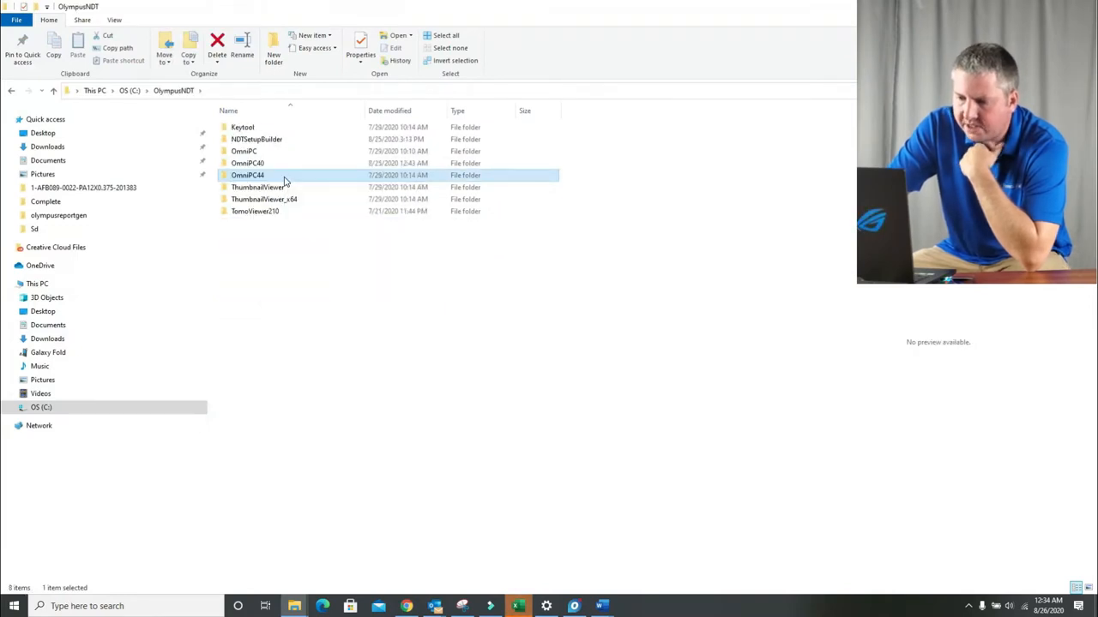
double_click(285, 179)
double_click(262, 177)
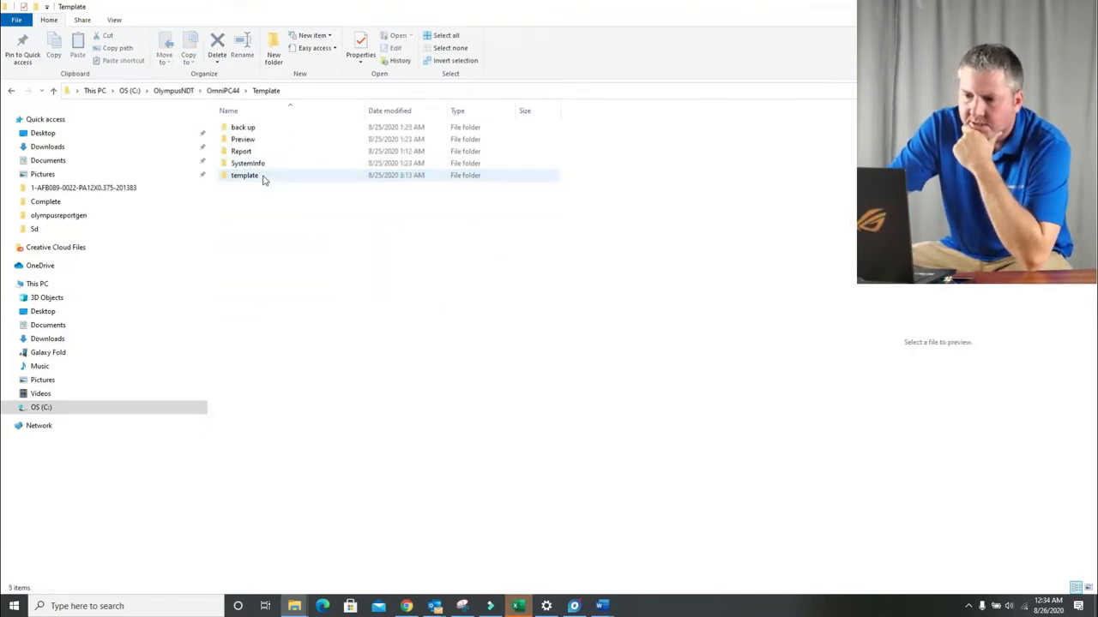
double_click(246, 152)
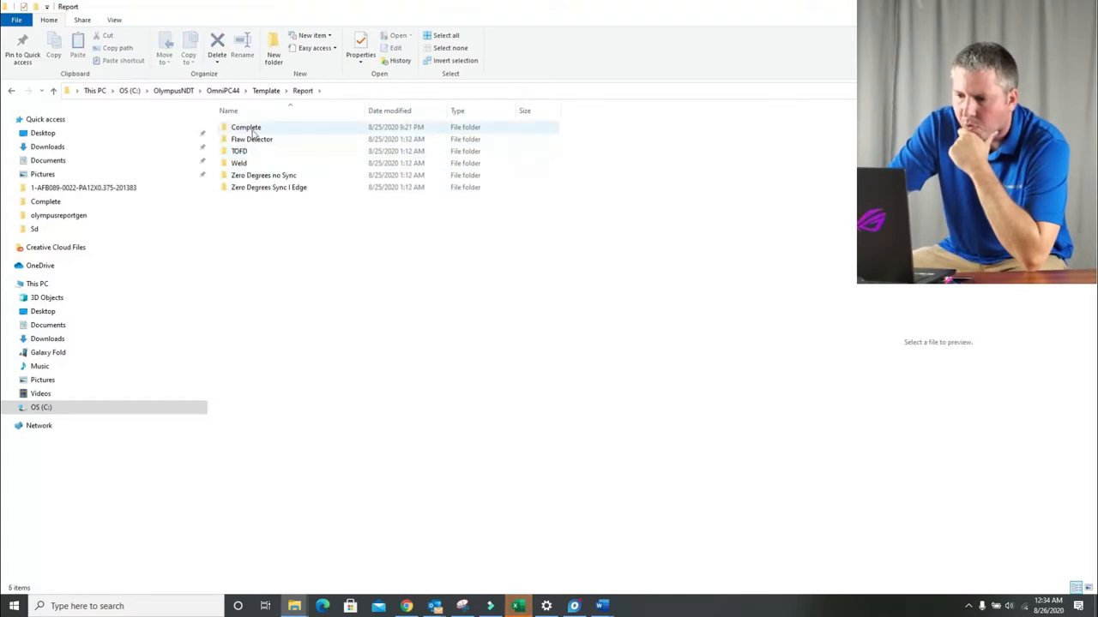
double_click(252, 128)
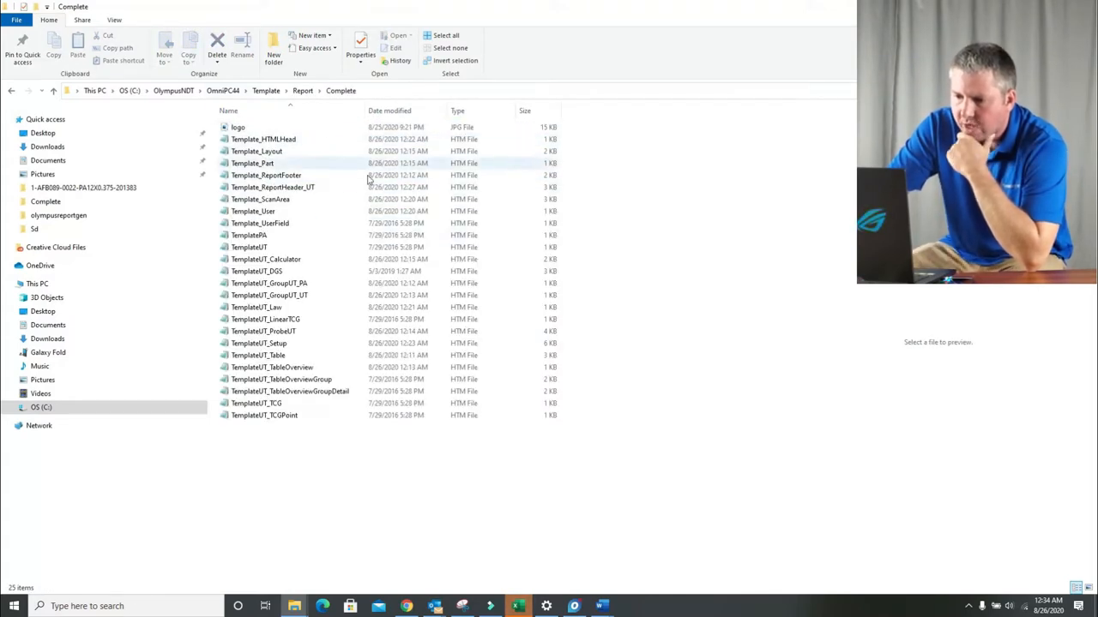
Step: Examine the table width setting and the rest of the markup in the Template_Layout file, and close it
click(290, 141)
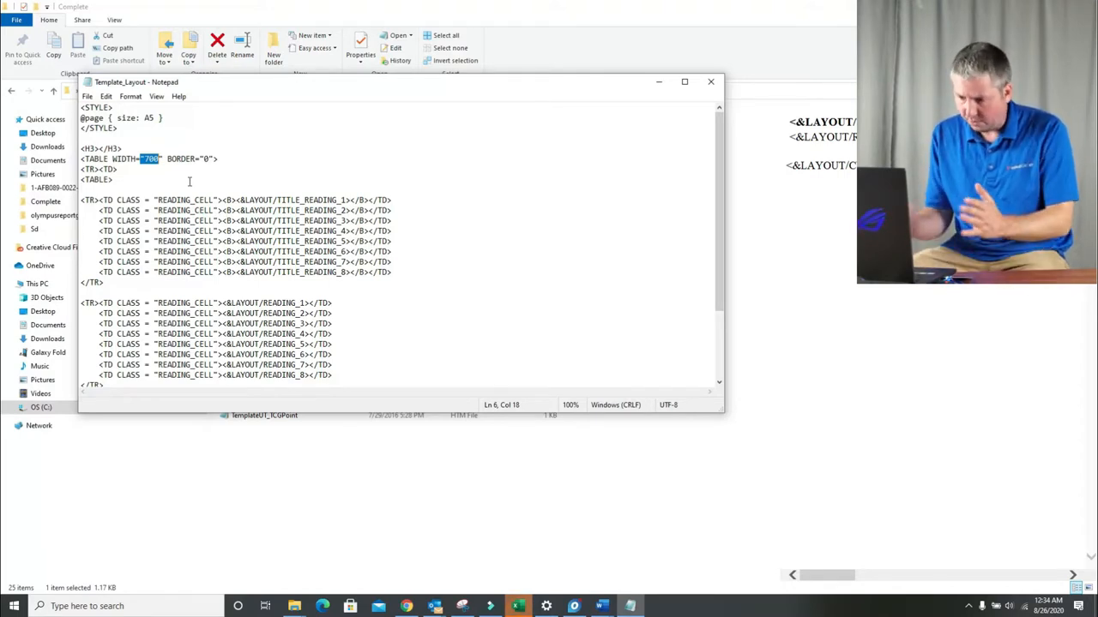
click(189, 181)
scroll(251, 260, down, 3)
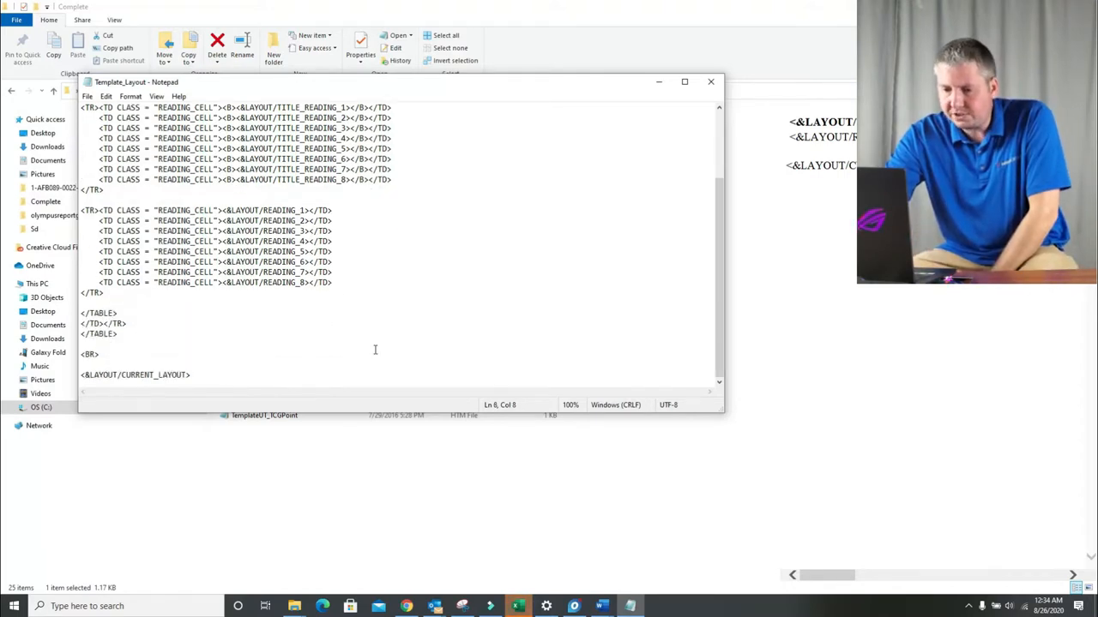
click(710, 81)
Step: Widen the OmniScan report information table in the Word report Document2 to fill its outer frame across the page
scroll(571, 380, down, 5)
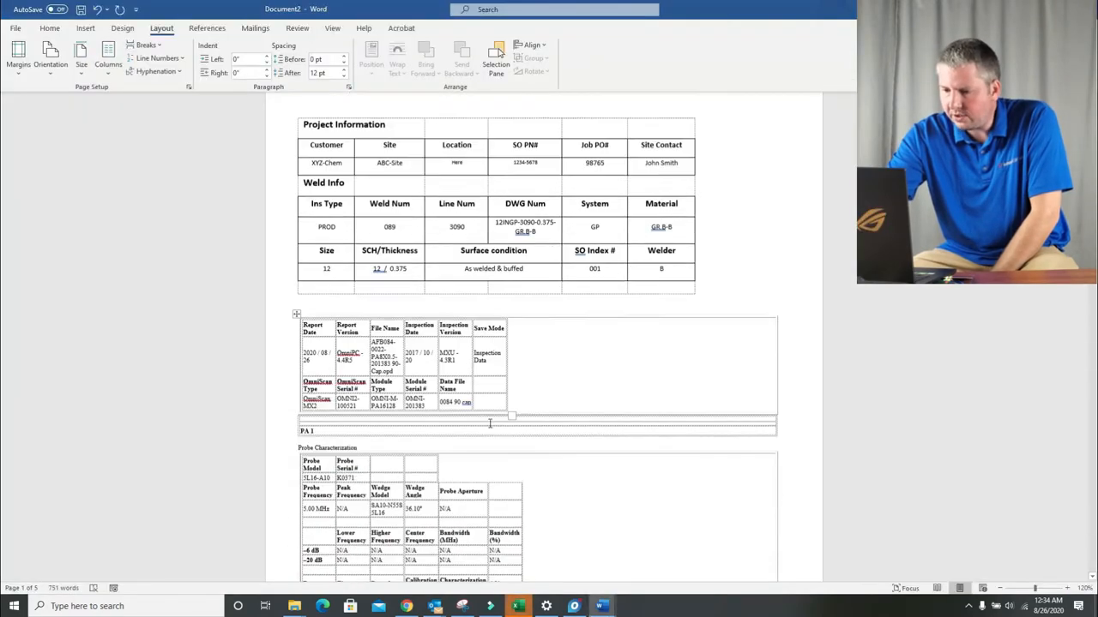
scroll(571, 380, down, 1)
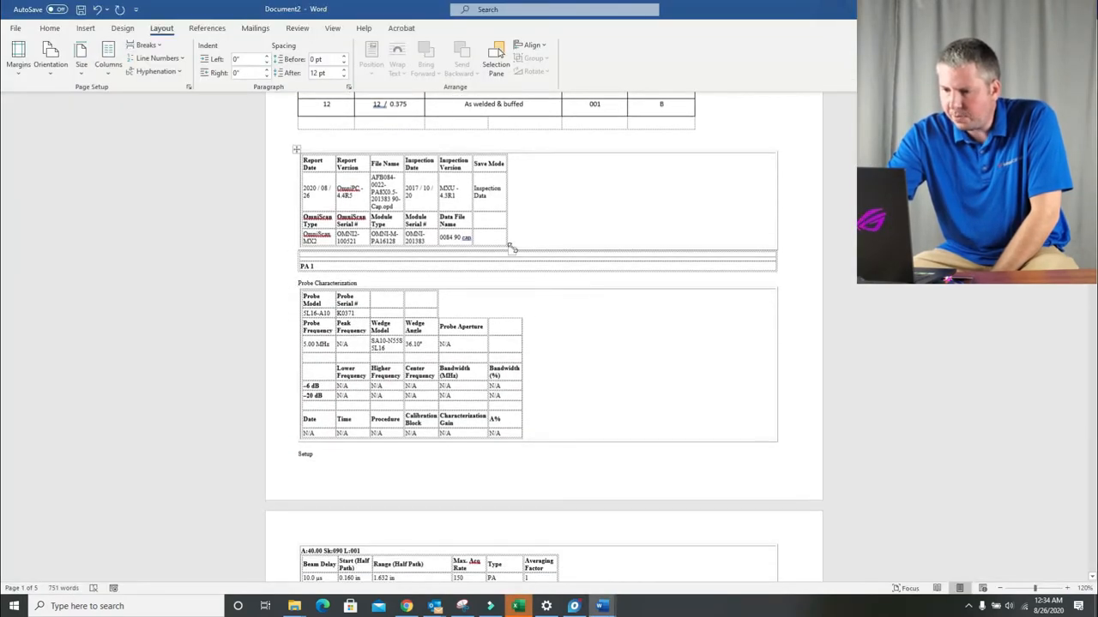
drag(511, 251, 771, 242)
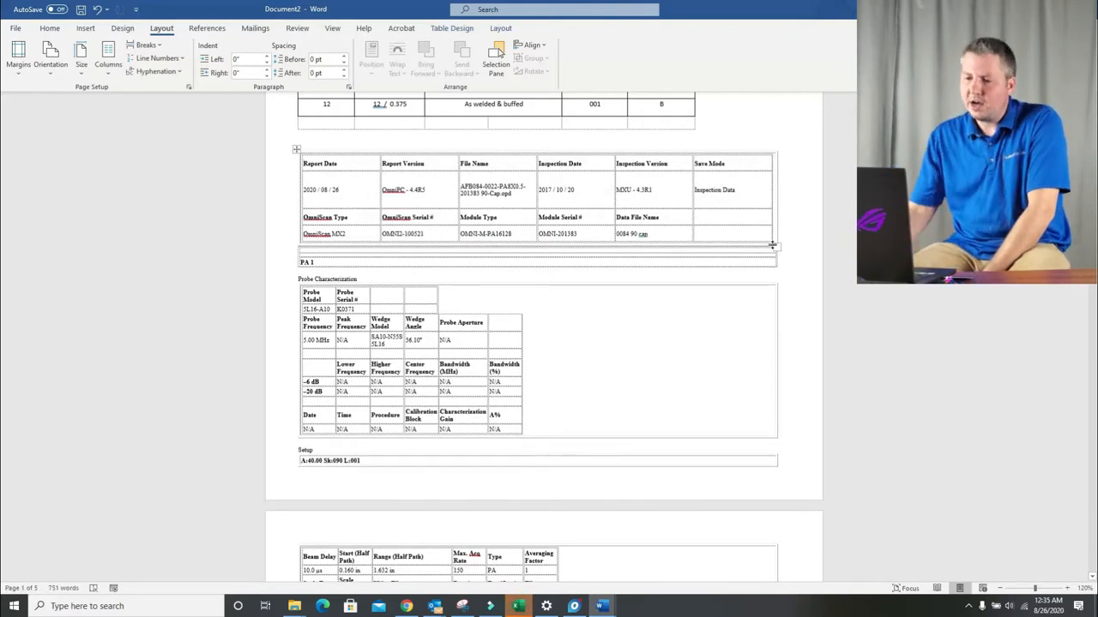
Step: Open Template_Layout from the Complete folder in a maximized Notepad, inspect its table code, close it and look over other template files
mouse_move(295, 606)
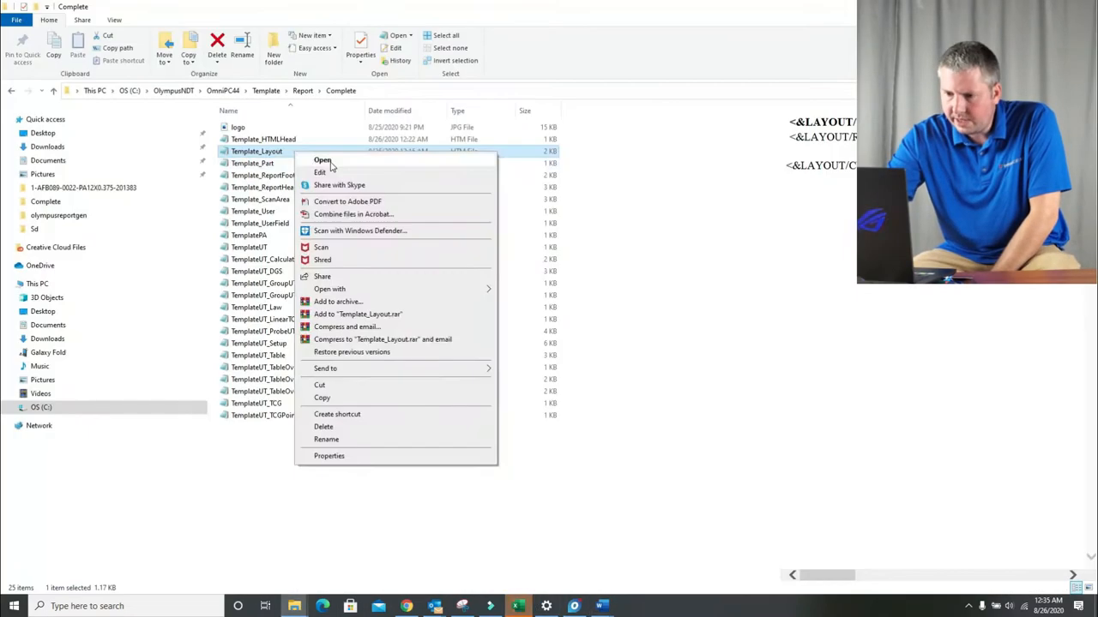
click(332, 172)
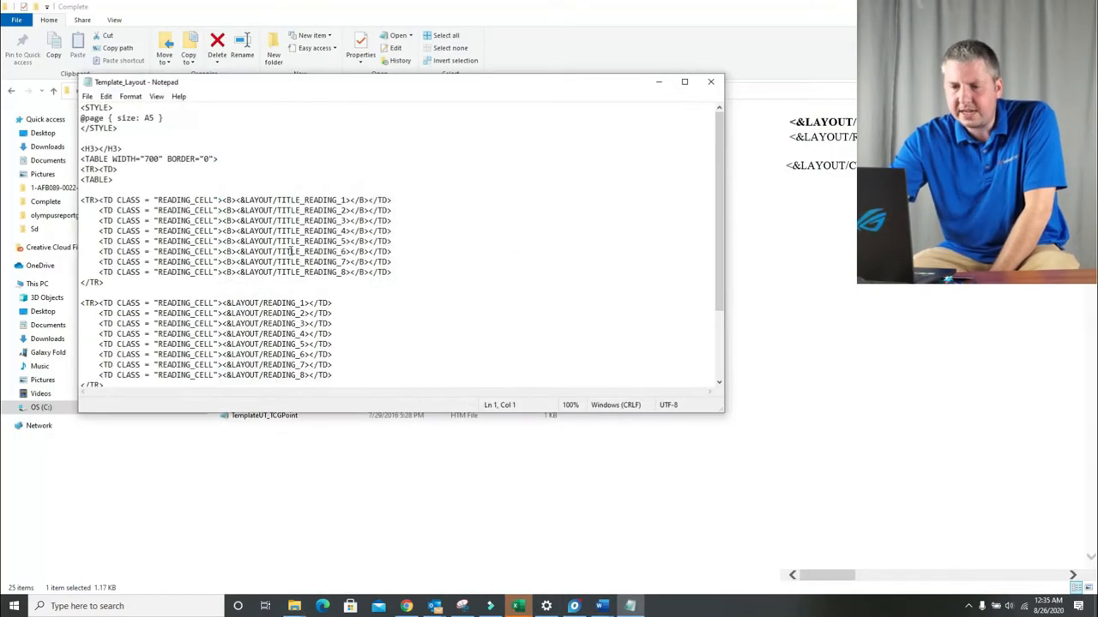
drag(484, 82, 466, 3)
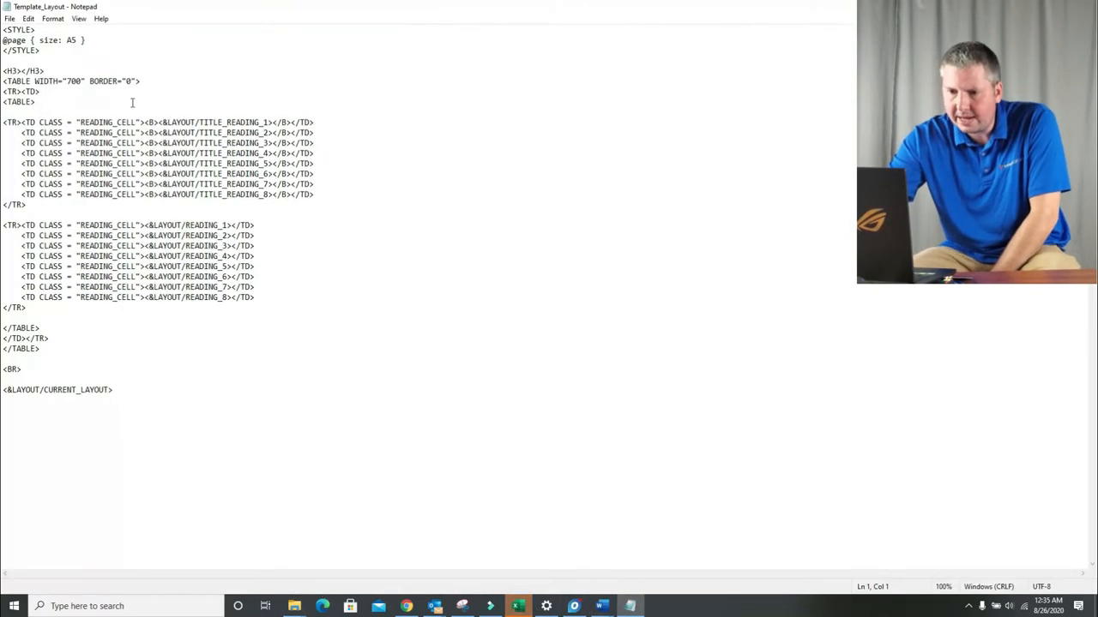
drag(90, 86, 100, 107)
click(254, 352)
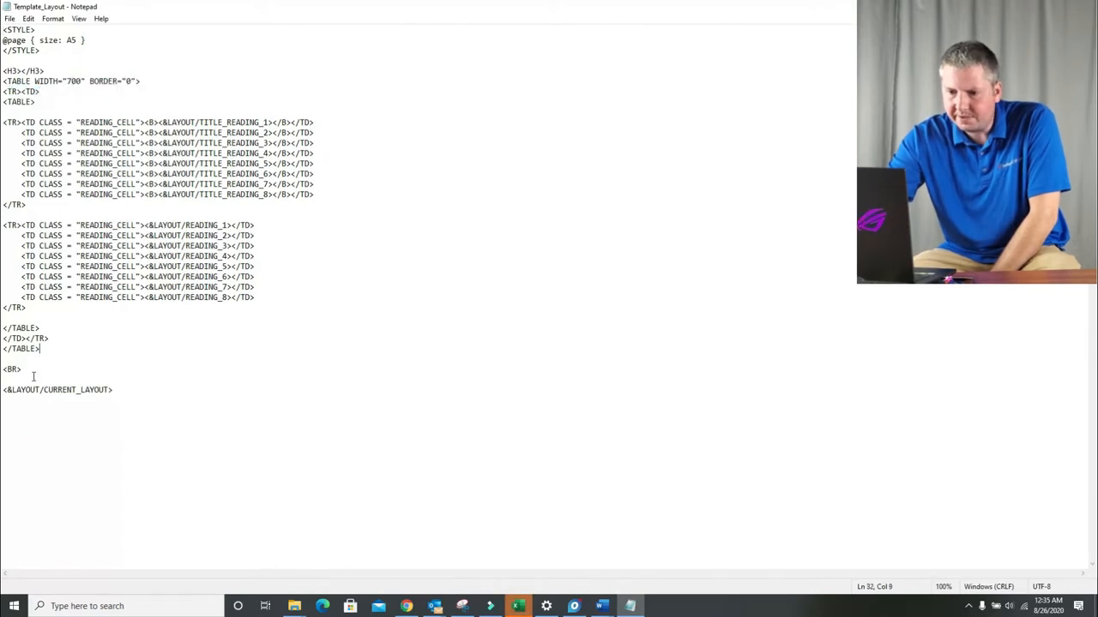
click(1081, 7)
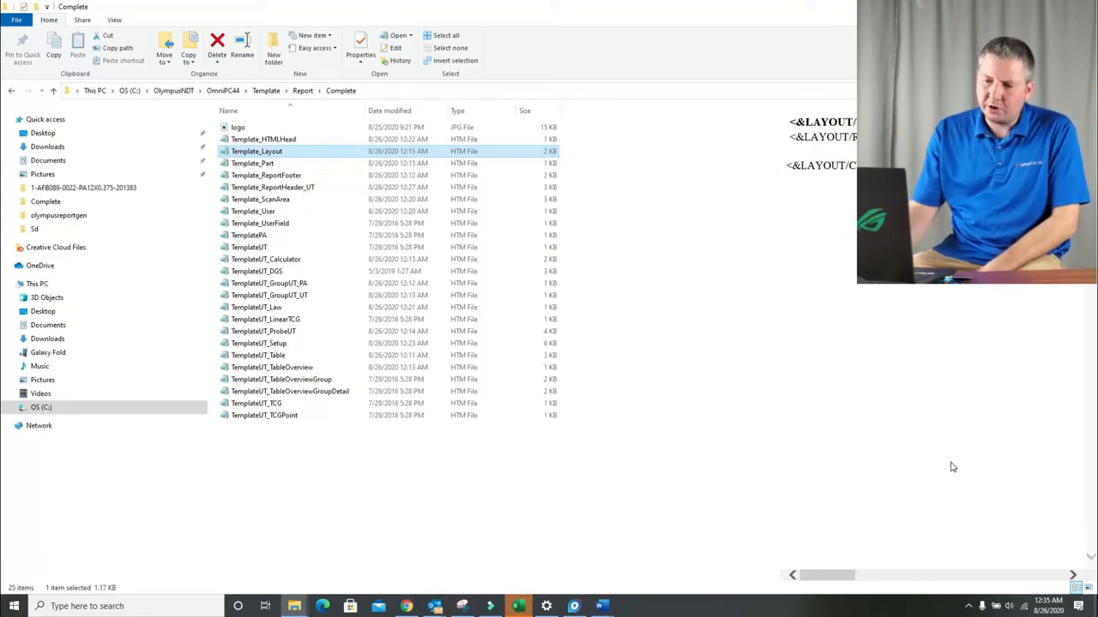
click(316, 211)
click(304, 259)
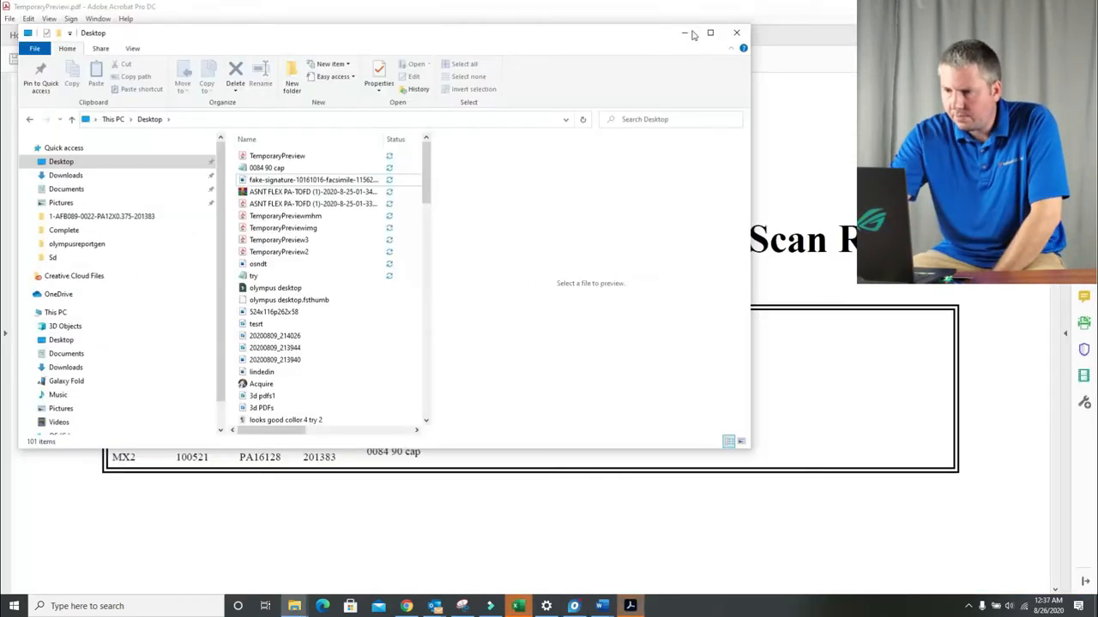
Step: Review the page breaks and scan images throughout TemporaryPreview.pdf in Acrobat, down to the technician signature block
click(694, 35)
scroll(566, 378, down, 5)
scroll(533, 425, down, 20)
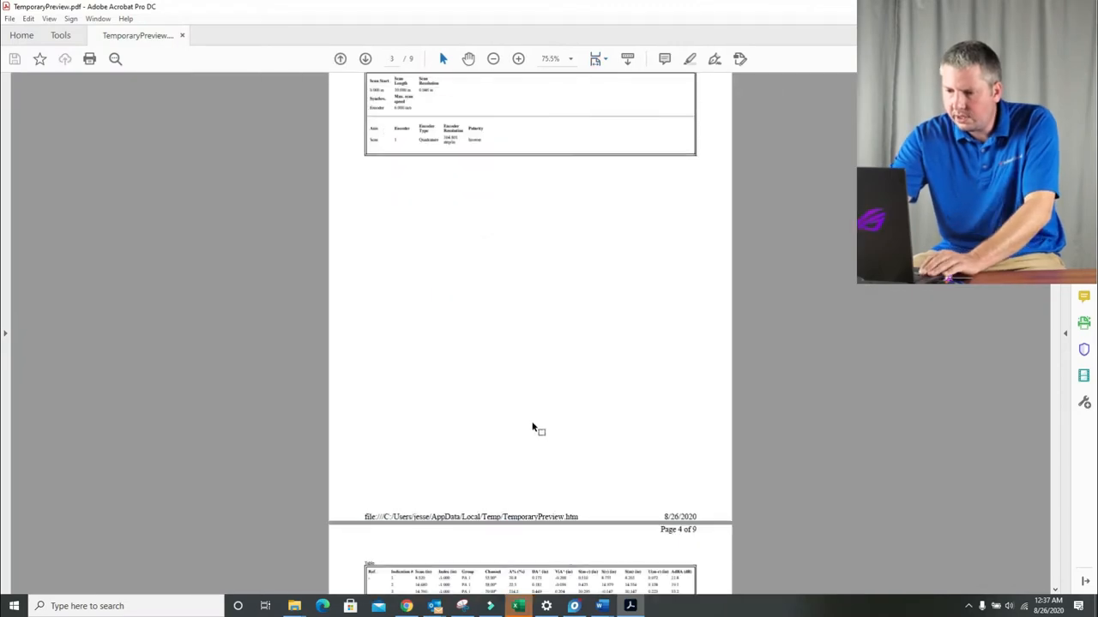
scroll(583, 409, down, 10)
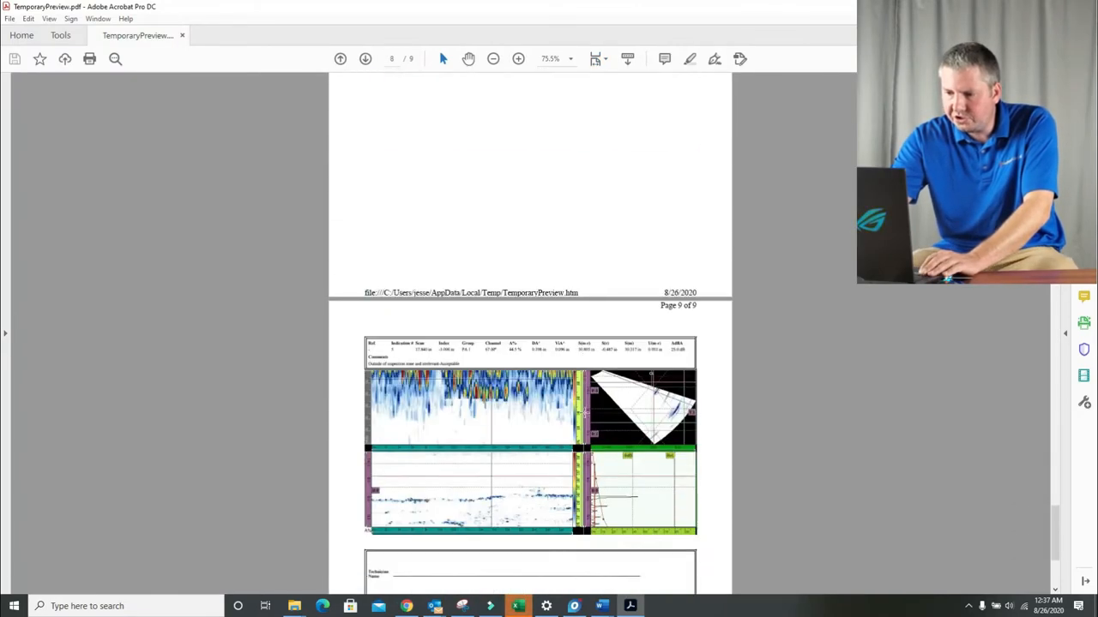
Step: Set the H3 style's page-break-before value to never in the Template_HTMLHead file and save the change
key(alt+Tab)
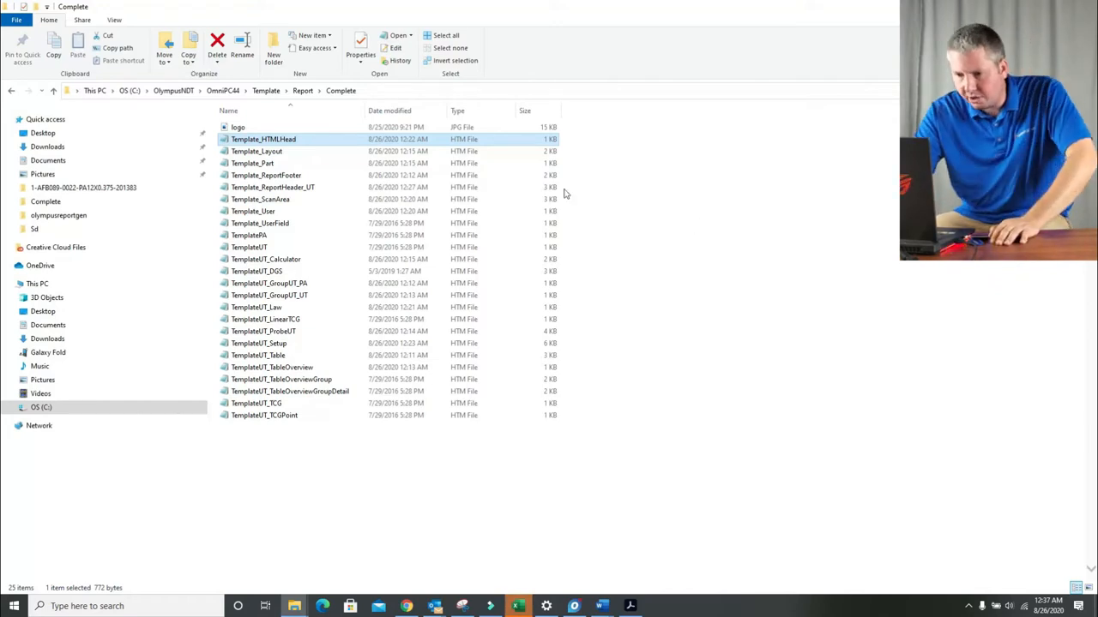
double_click(324, 144)
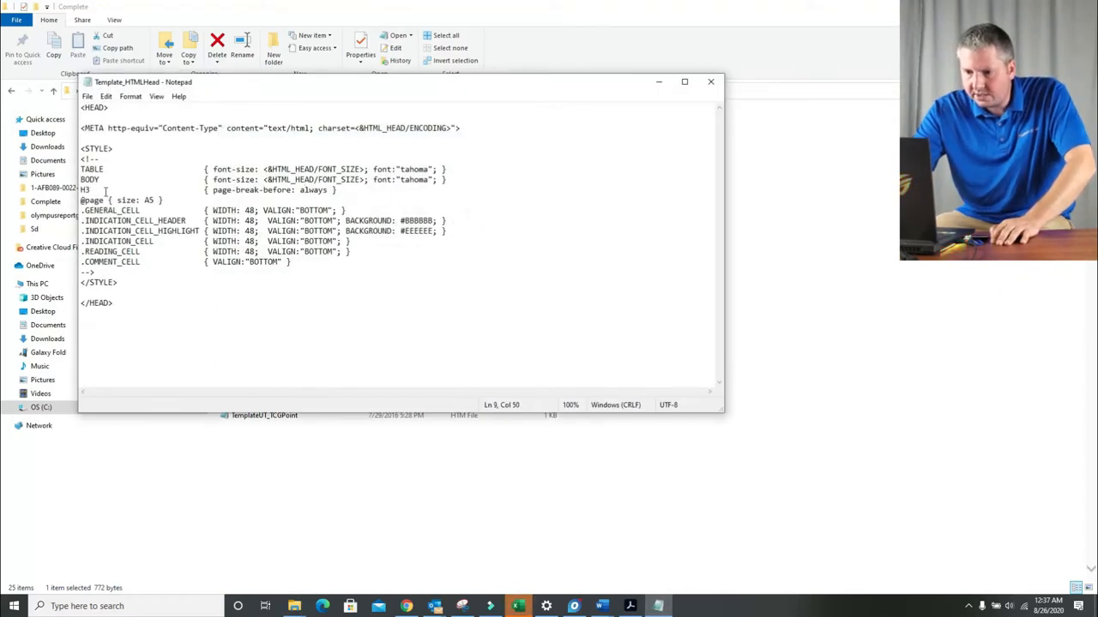
drag(85, 190, 339, 190)
click(299, 189)
text(never)
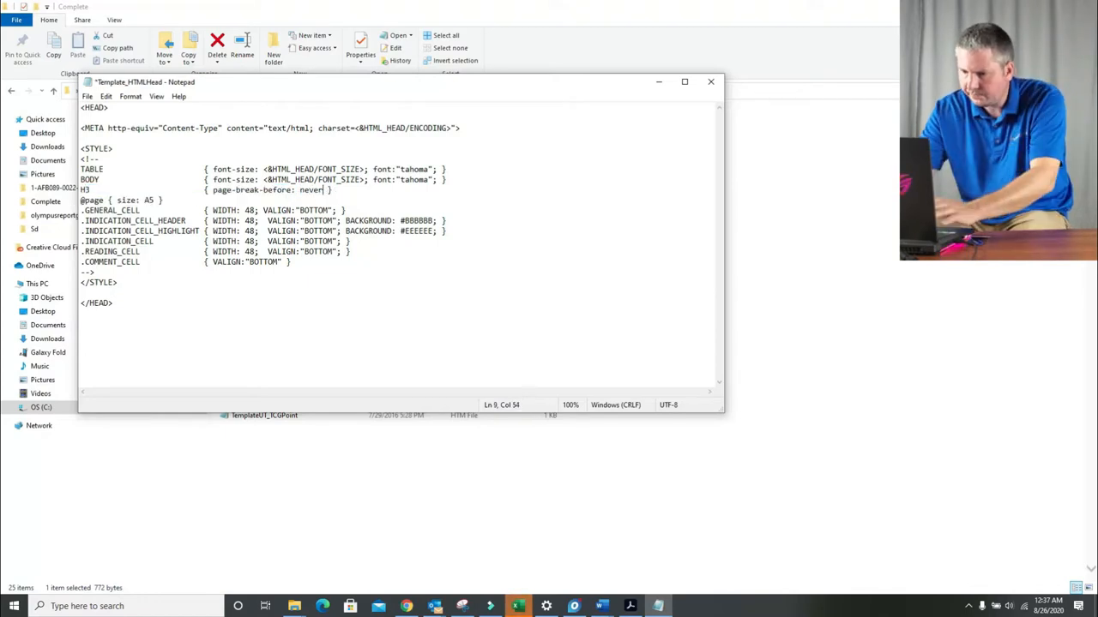
click(710, 82)
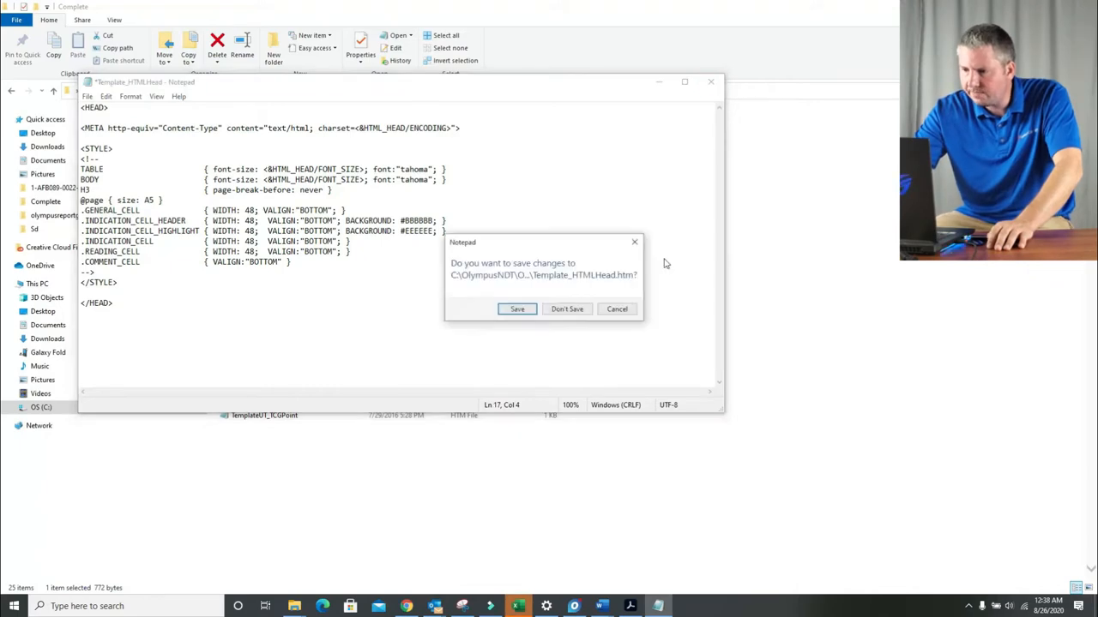
click(521, 312)
Step: Print the OmniPC report to Adobe PDF and review the page breaks in the new PDF
click(574, 607)
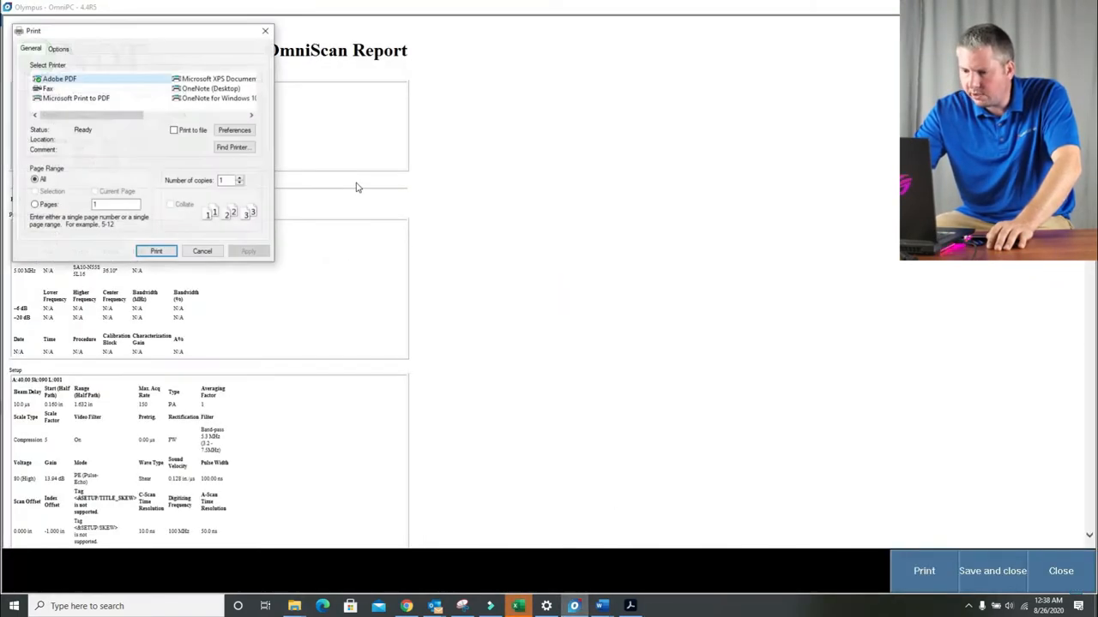
click(153, 253)
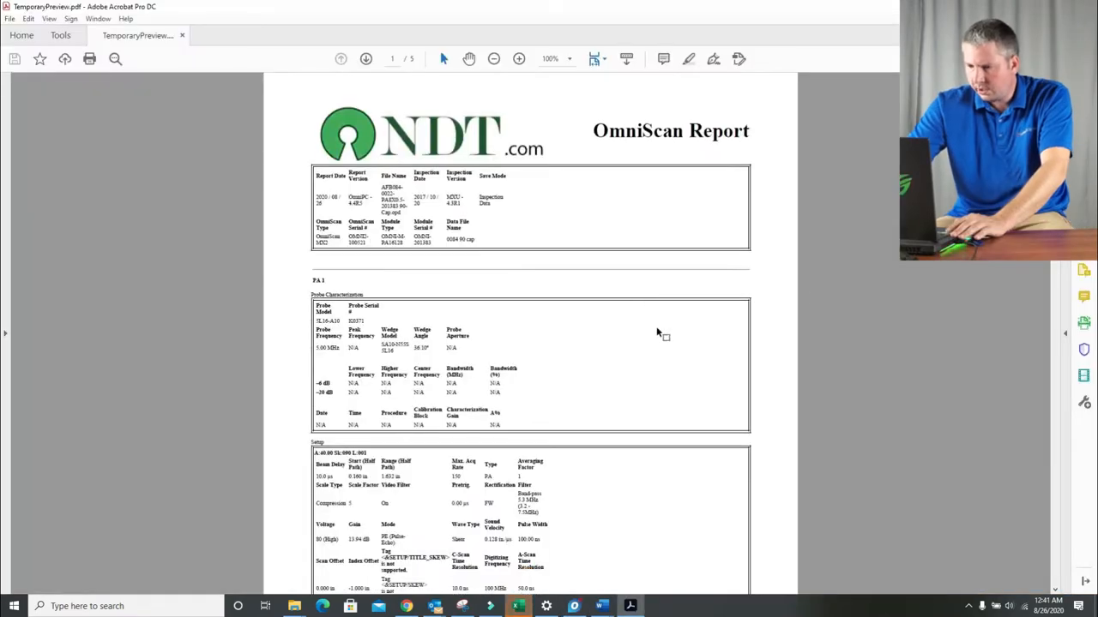
scroll(530, 335, down, 15)
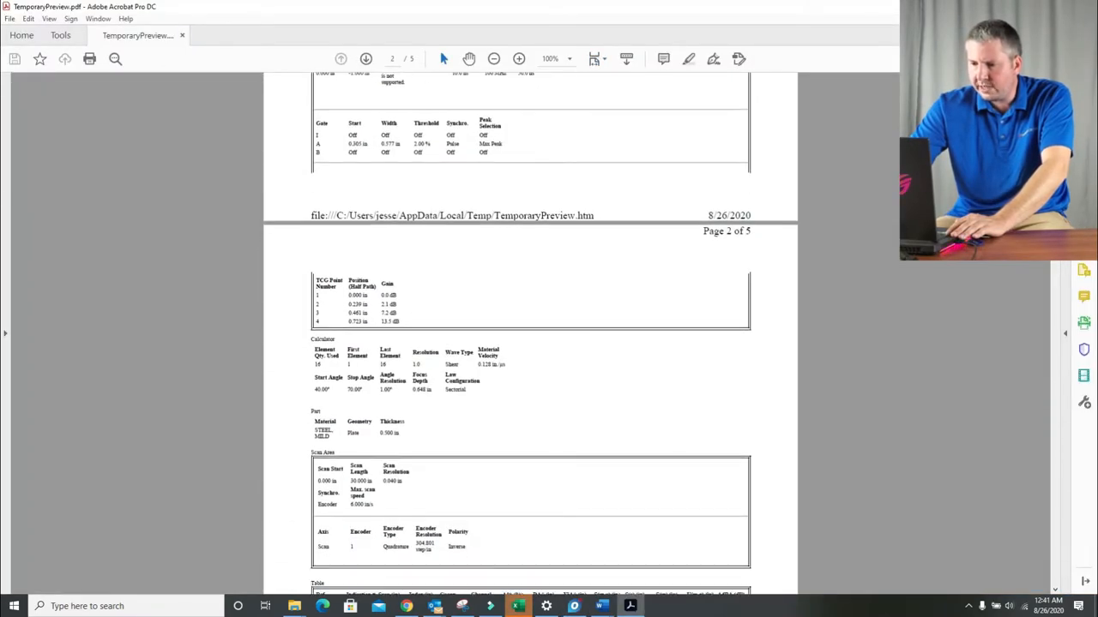
scroll(661, 258, down, 5)
scroll(661, 257, up, 5)
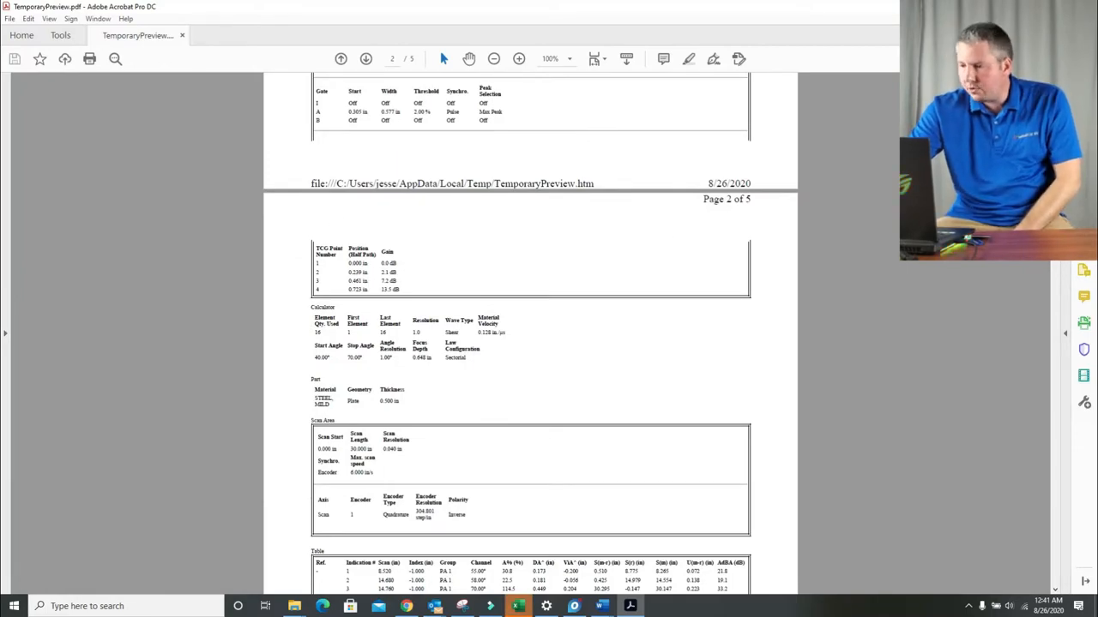
mouse_move(1060, 201)
mouse_down()
mouse_move(1061, 469)
mouse_move(1047, 555)
mouse_move(1056, 113)
mouse_move(1056, 196)
mouse_up()
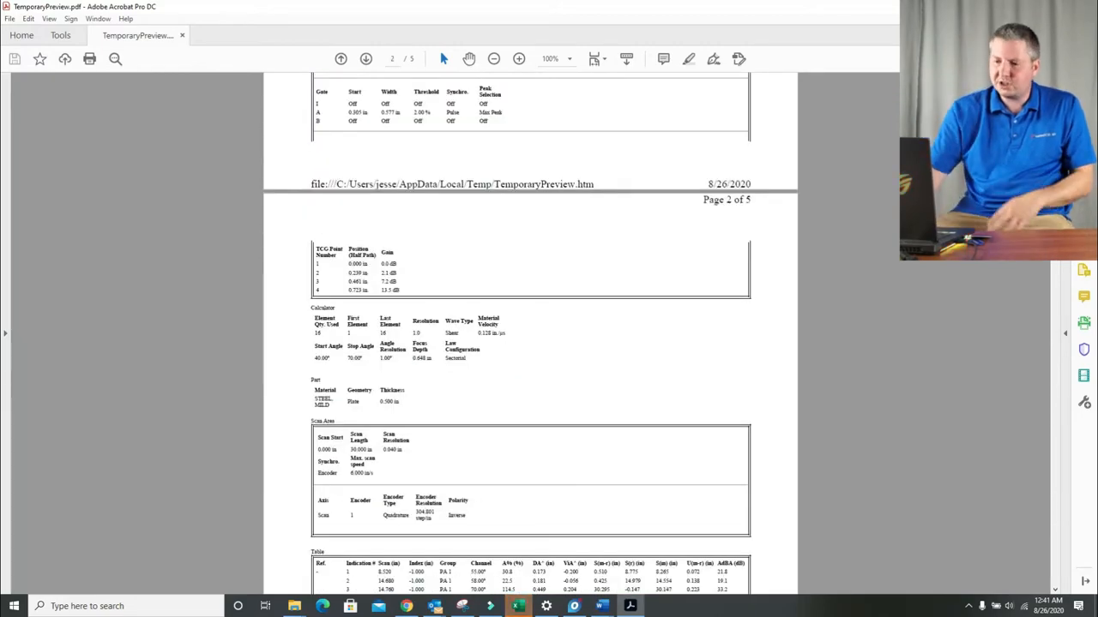
Step: Revisit the Complete template folder and return to the OmniScan report preview in OmniPC
mouse_move(294, 606)
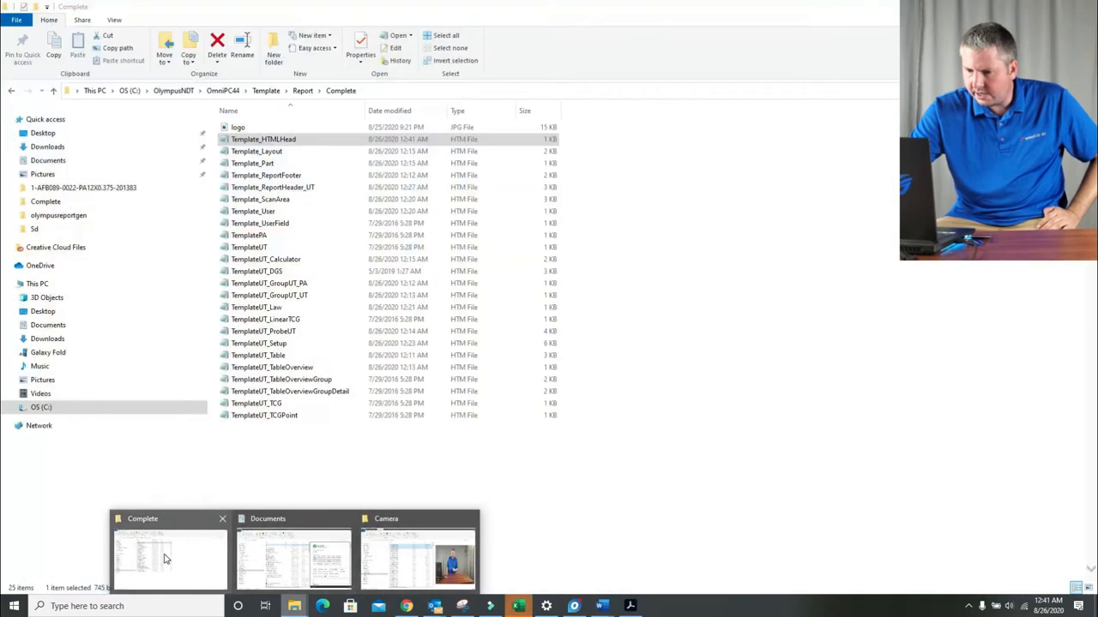
click(171, 559)
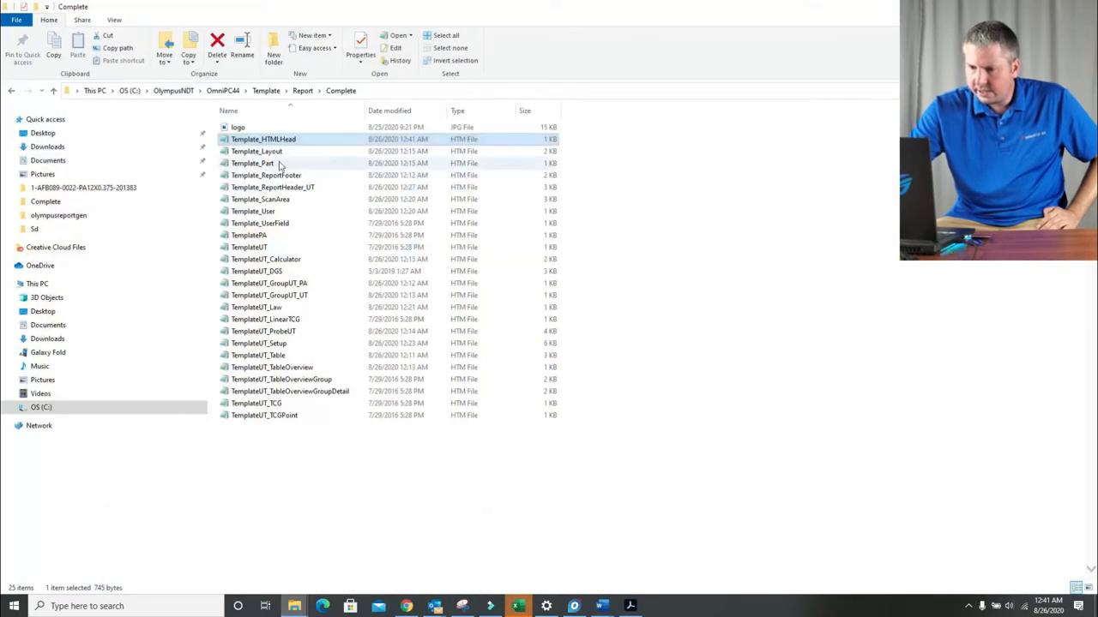
click(574, 607)
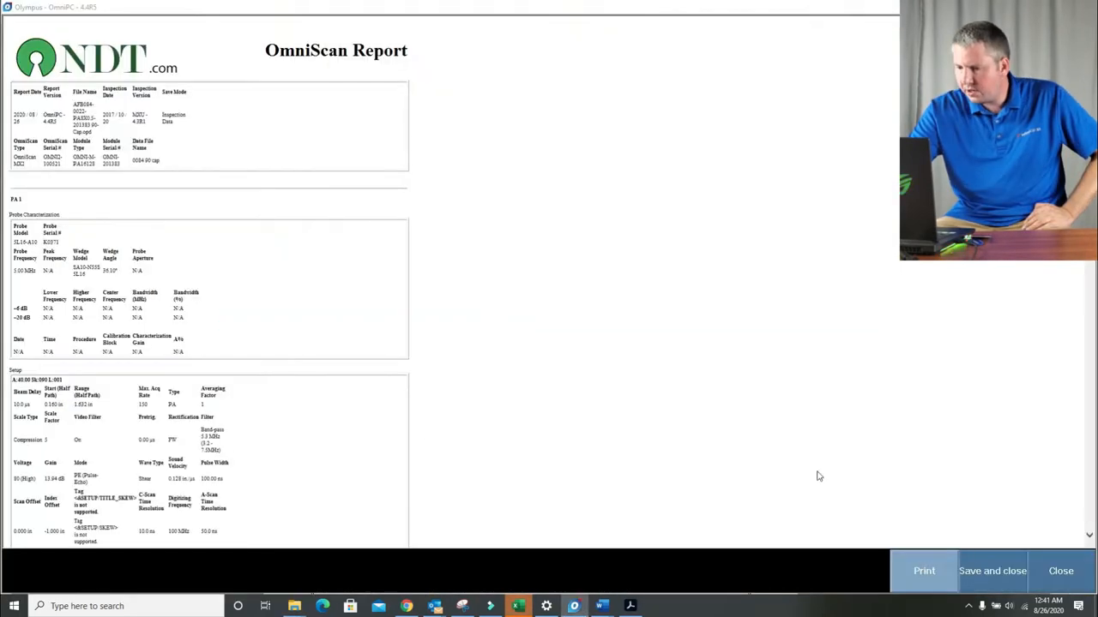
right_click(430, 301)
click(463, 204)
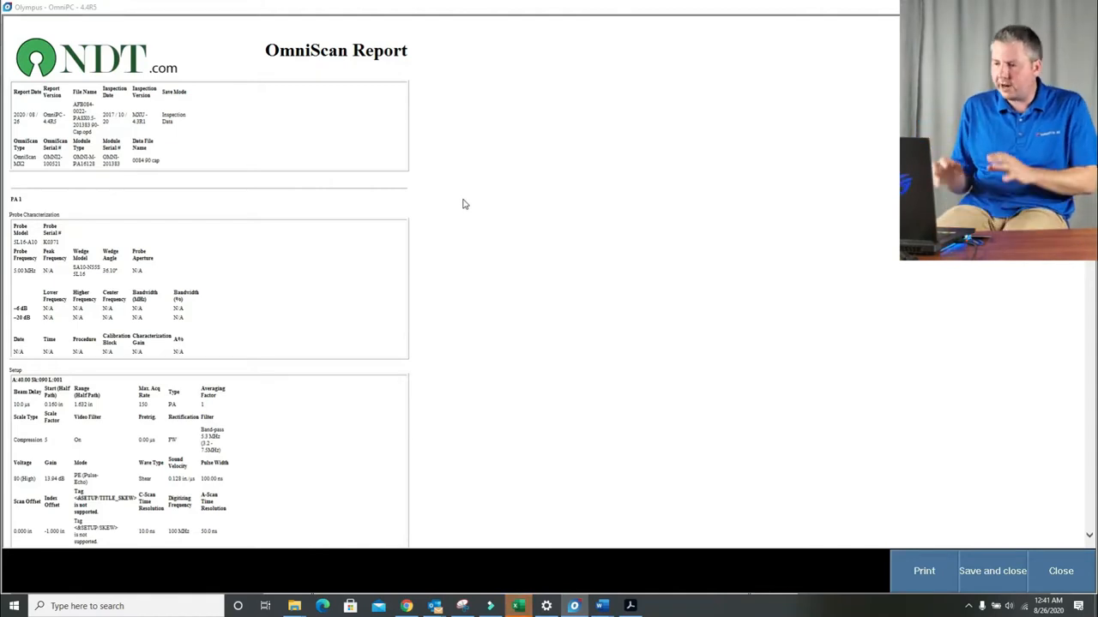
Step: Export the OmniScan report preview to Excel and import its data into the existing worksheet at cell A1
right_click(520, 193)
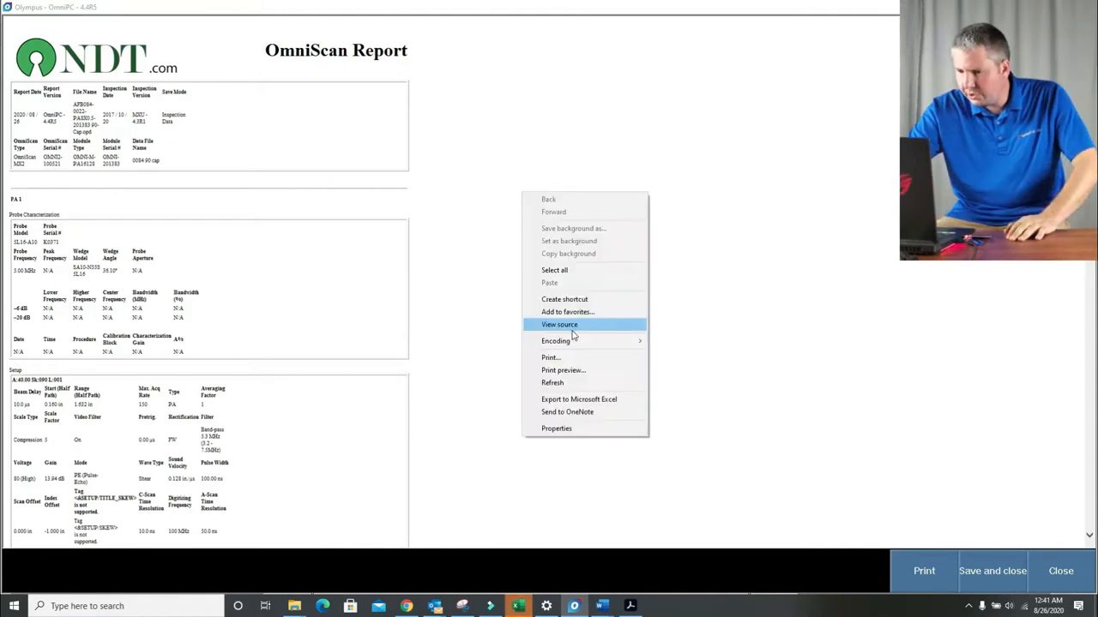
click(612, 400)
mouse_move(518, 606)
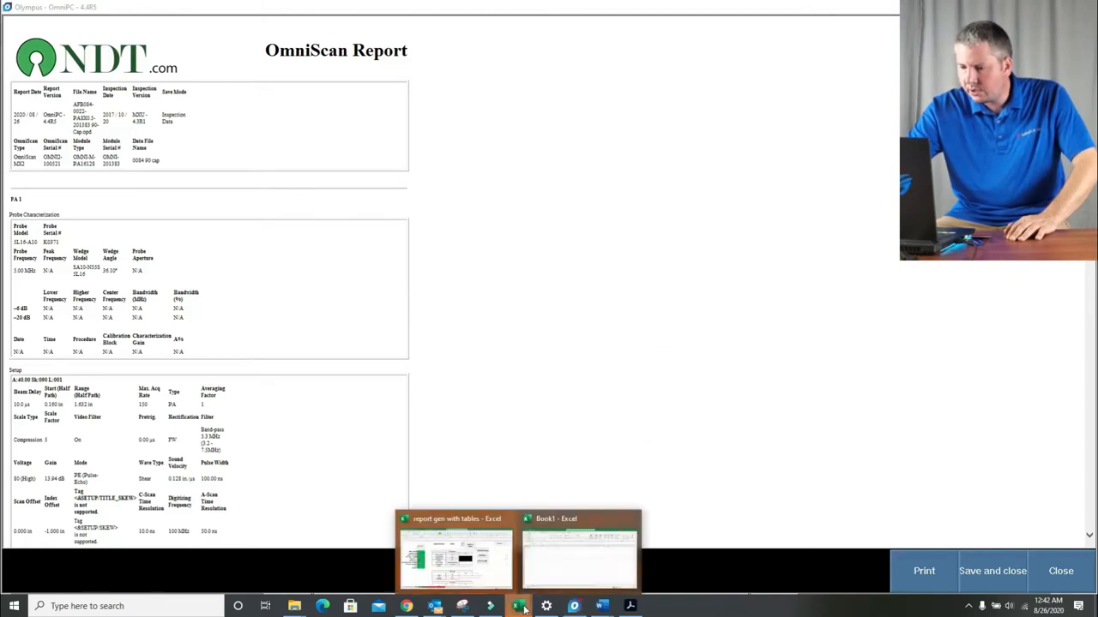
click(568, 558)
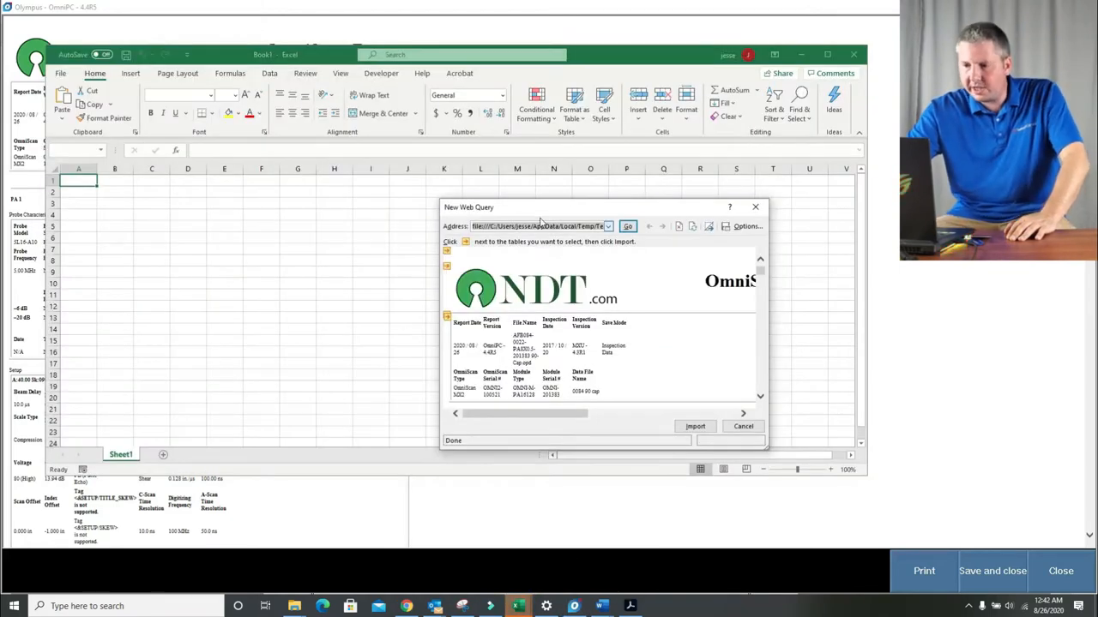
drag(535, 211, 362, 149)
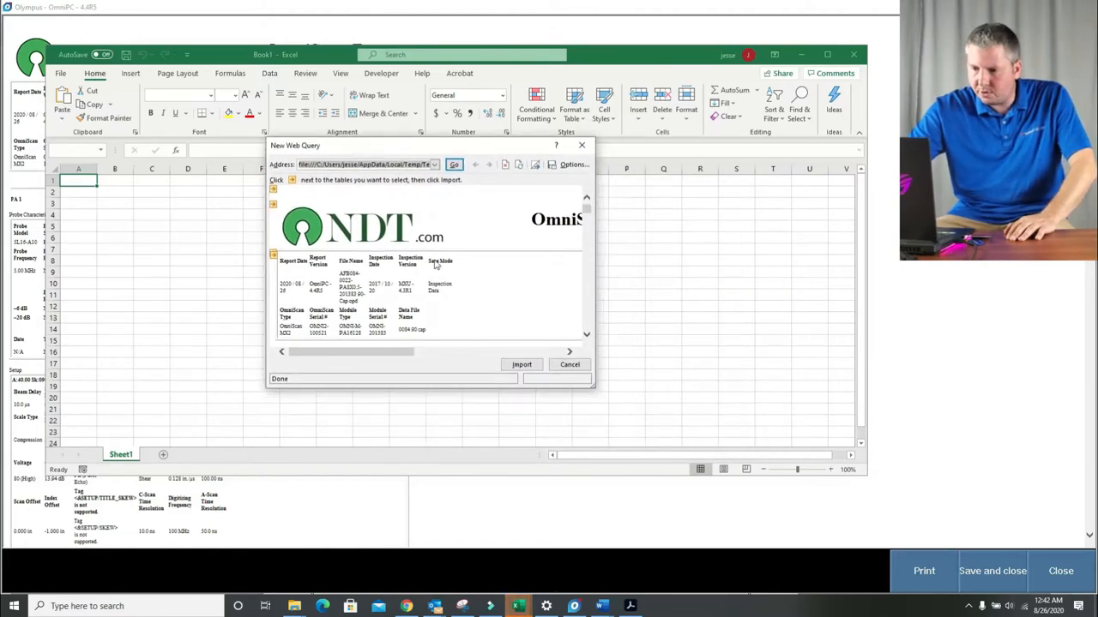
click(523, 366)
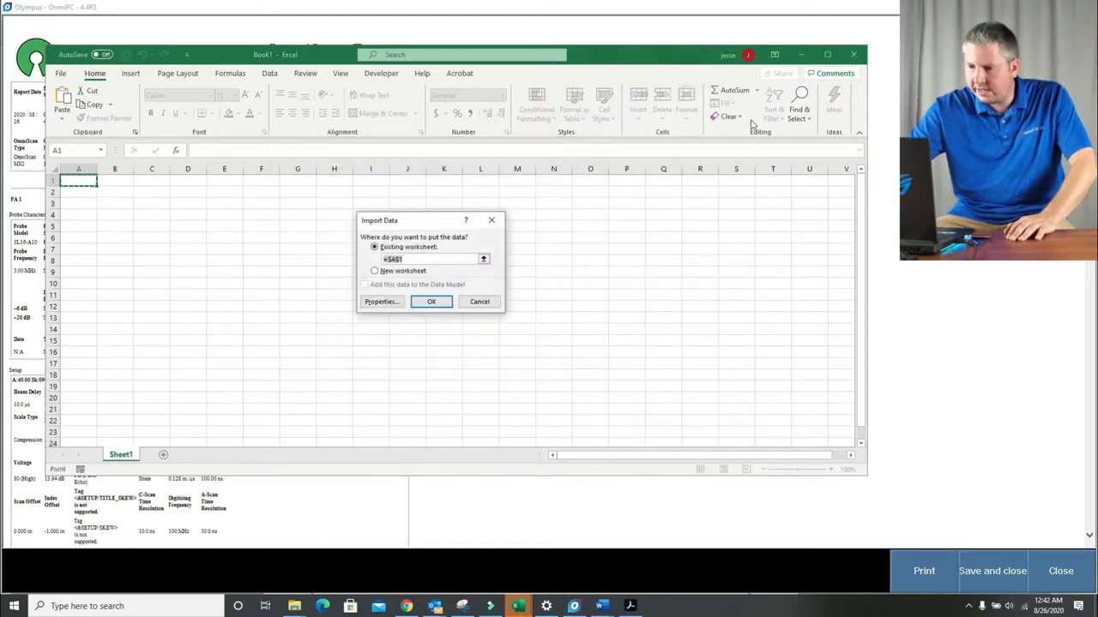
click(434, 300)
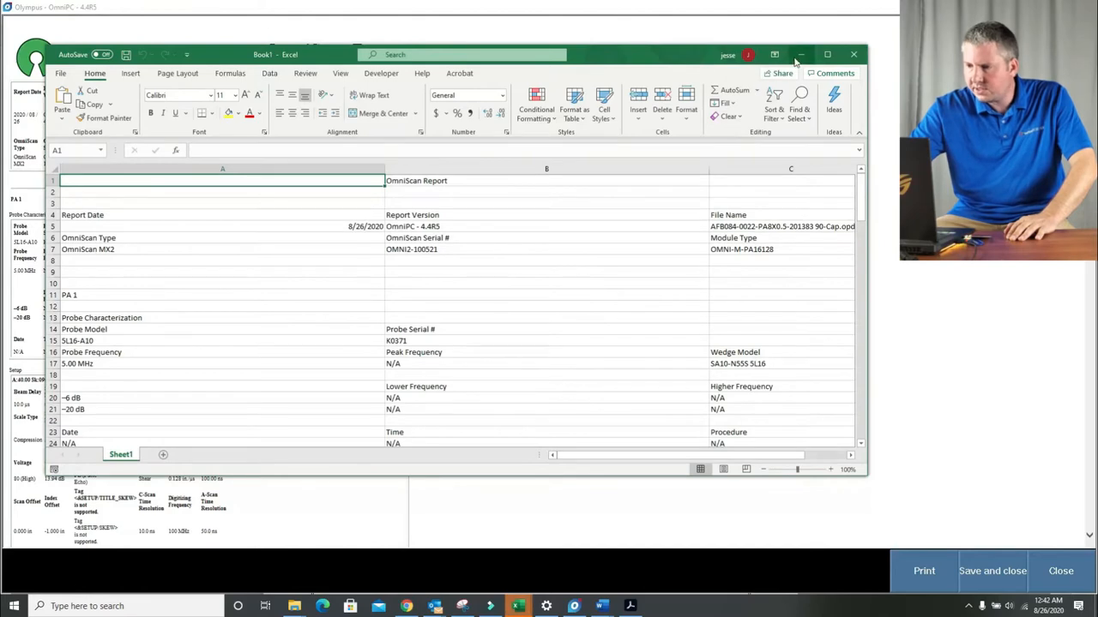
Step: Narrow columns A to F of the imported report sheet and review its tables down to the signature rows
click(826, 54)
ctrl+scroll(630, 230, down, 3)
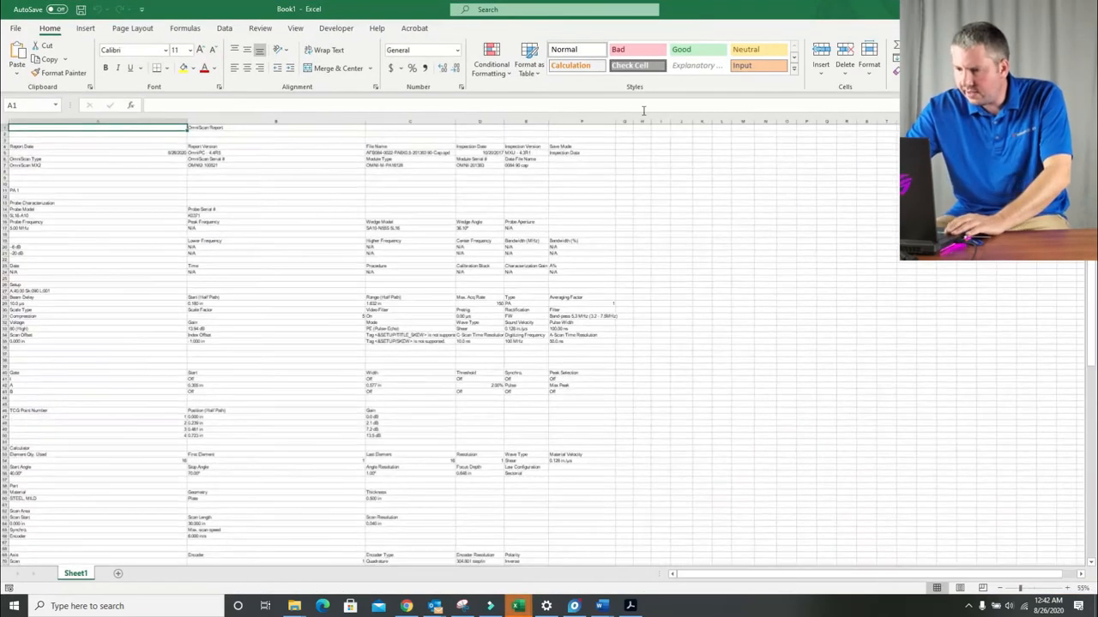
drag(581, 121, 11, 121)
drag(187, 121, 77, 122)
ctrl+scroll(164, 326, down, 1)
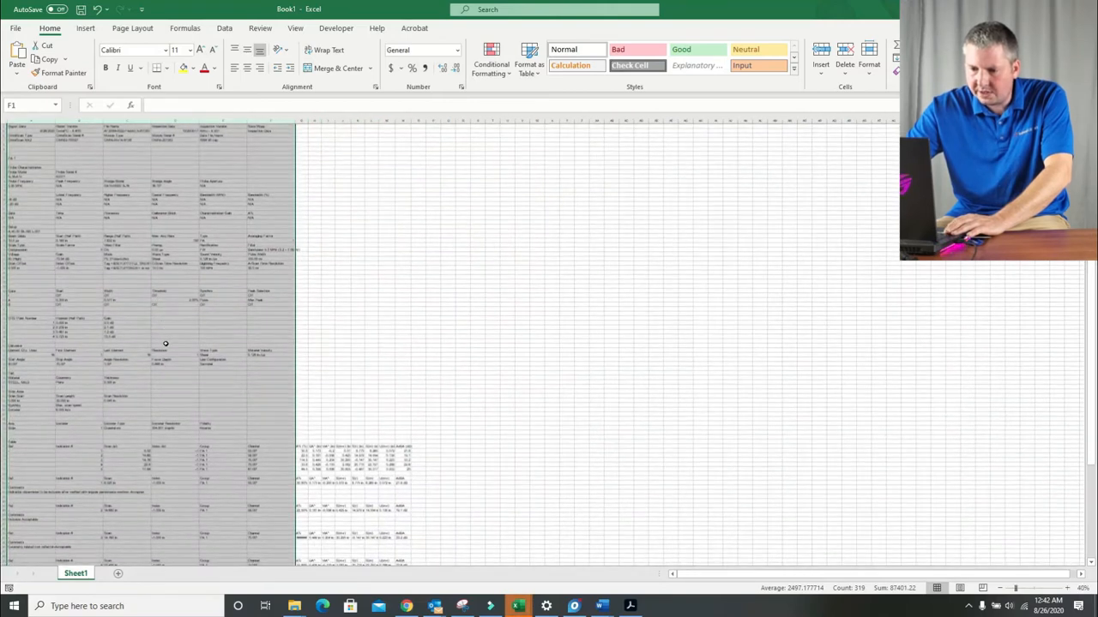
click(168, 345)
scroll(214, 380, down, 10)
scroll(242, 398, down, 3)
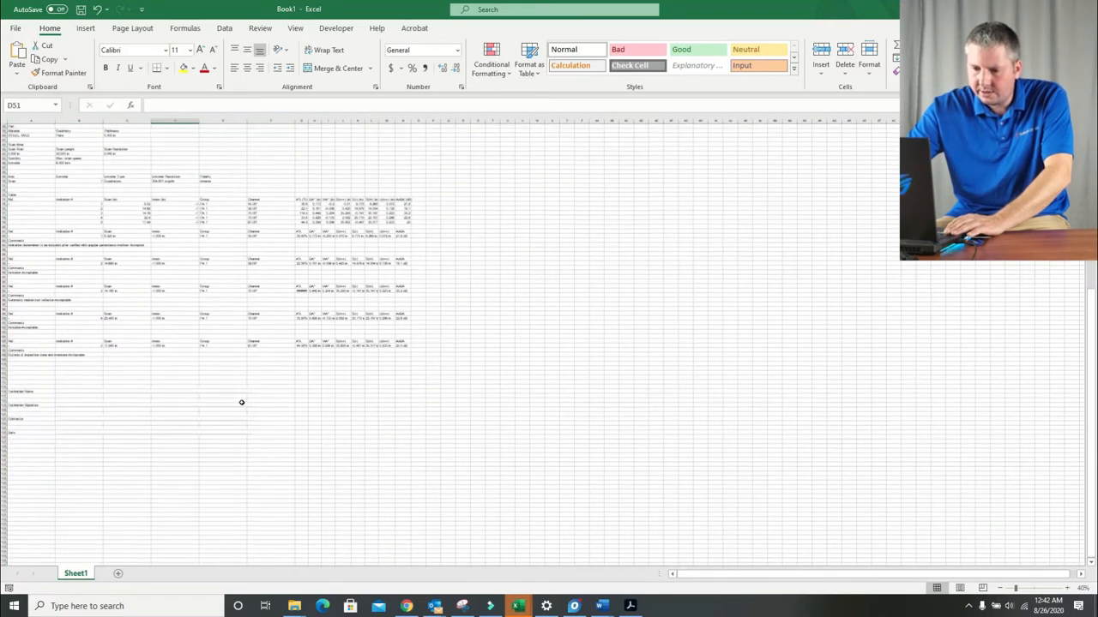
click(263, 367)
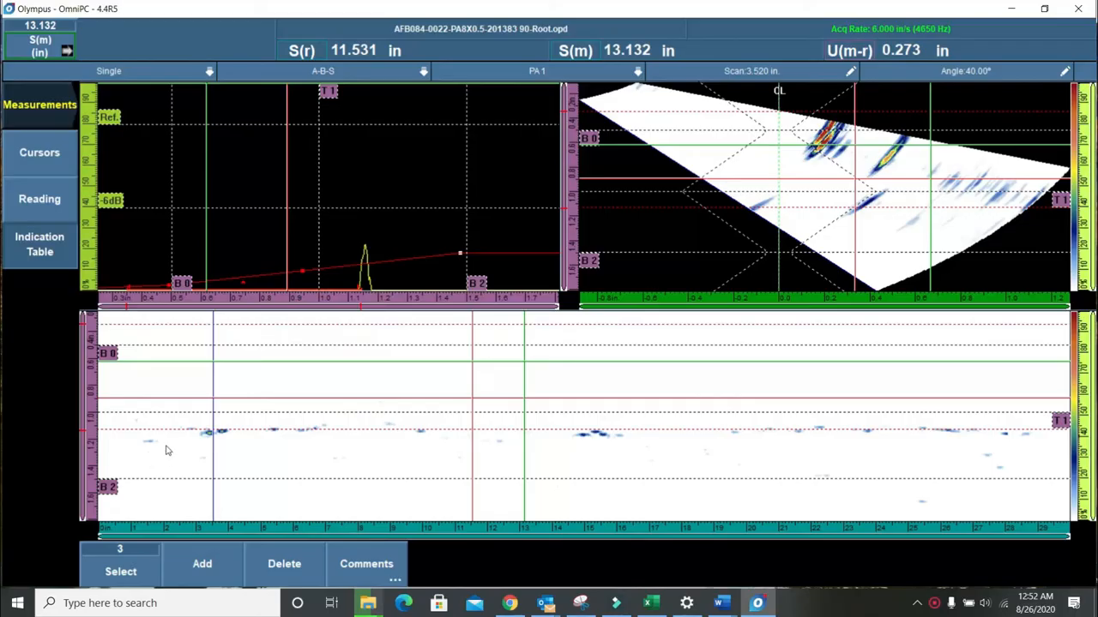
Step: In OmniPC, preview the report for the 90-Root data file and check the scan image above the signature block
click(13, 85)
click(130, 33)
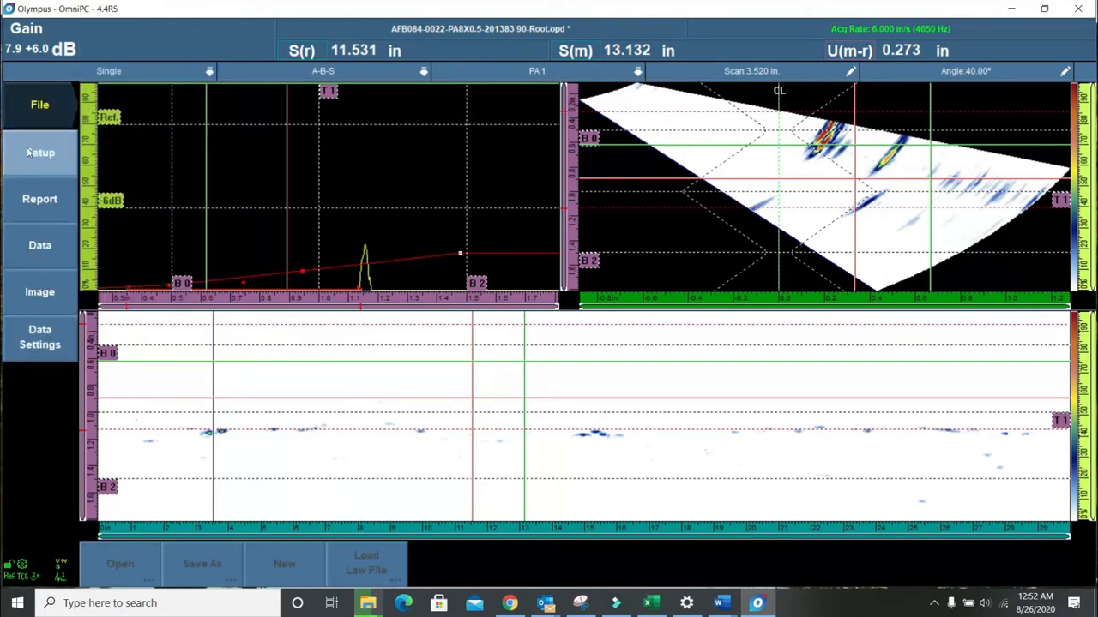
click(39, 198)
click(283, 561)
scroll(877, 409, down, 15)
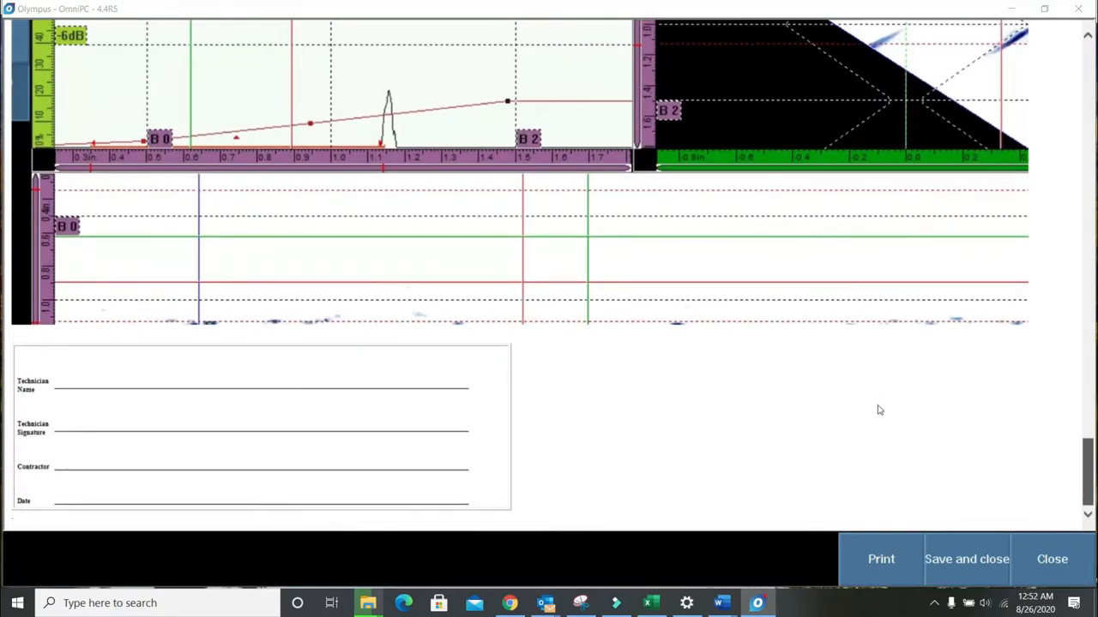
scroll(878, 410, up, 5)
scroll(782, 390, down, 1)
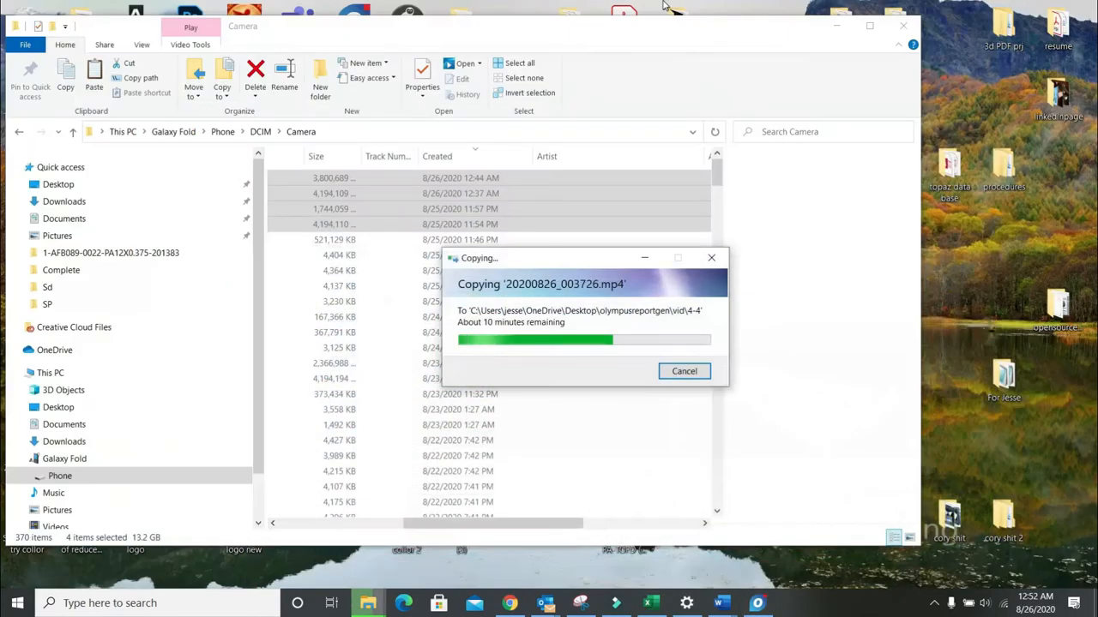
Step: Set the Windows display scaling for text, apps and other items to 100% and put the Settings window away
click(674, 25)
click(837, 26)
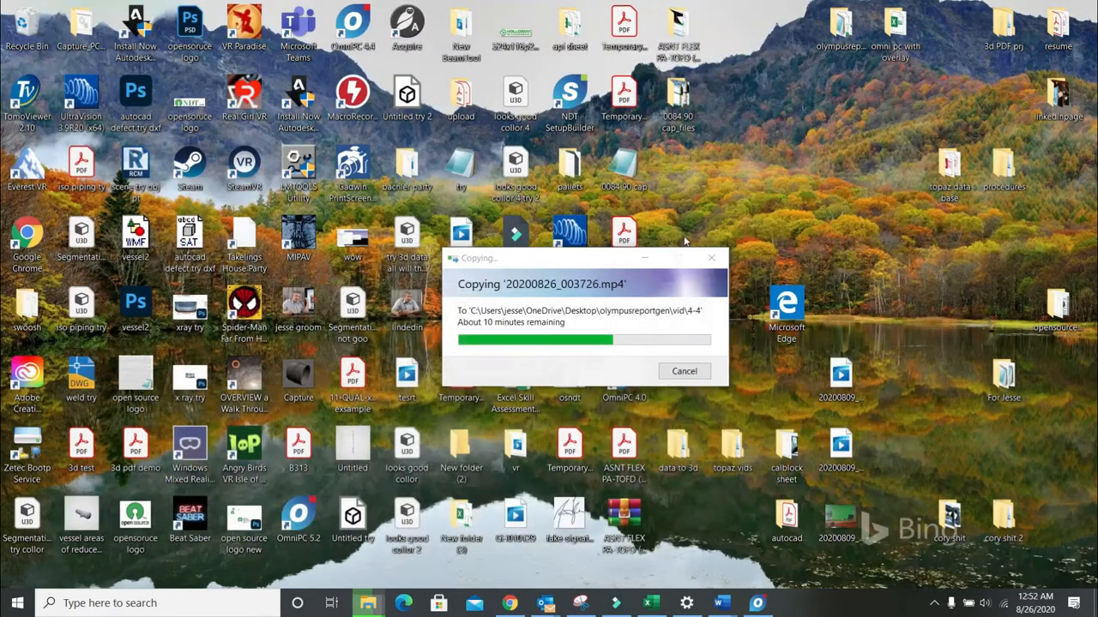
right_click(855, 482)
click(908, 456)
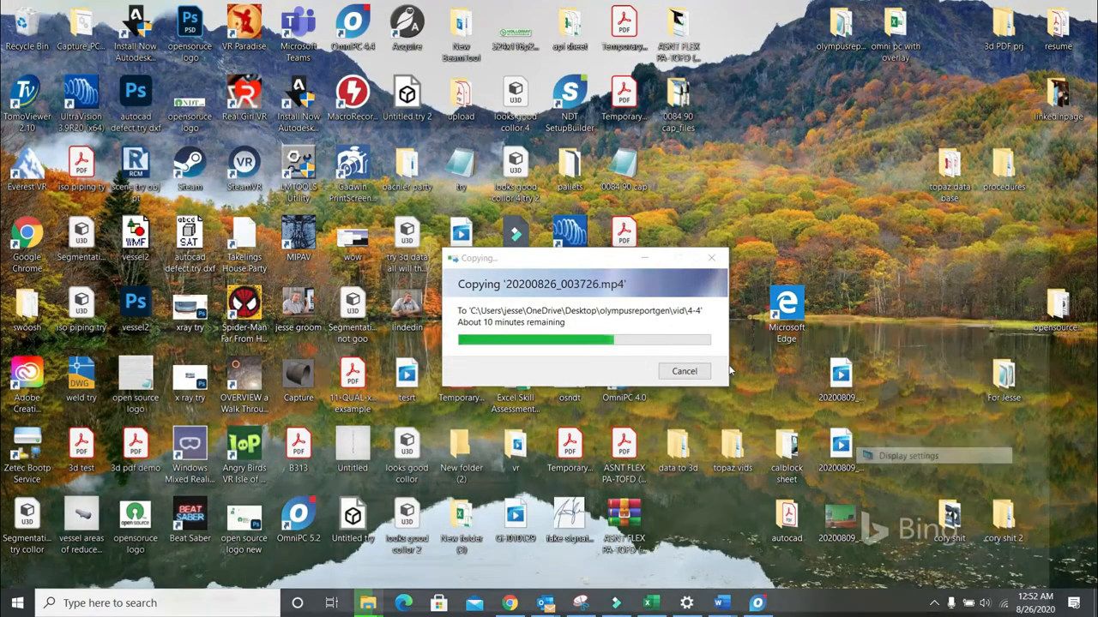
click(313, 442)
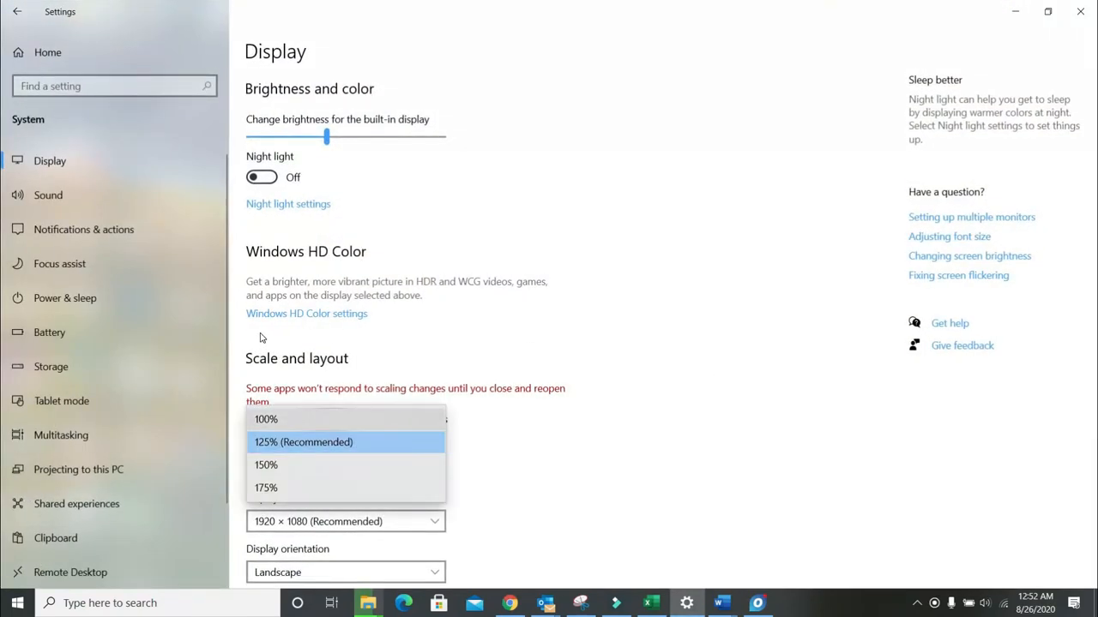
click(356, 419)
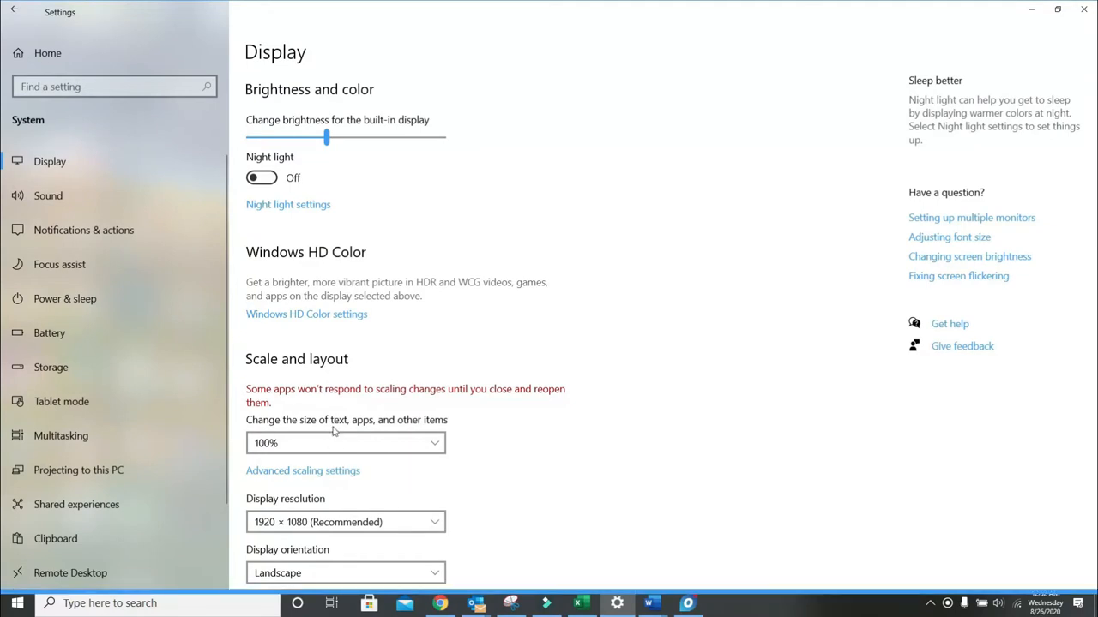
click(1031, 9)
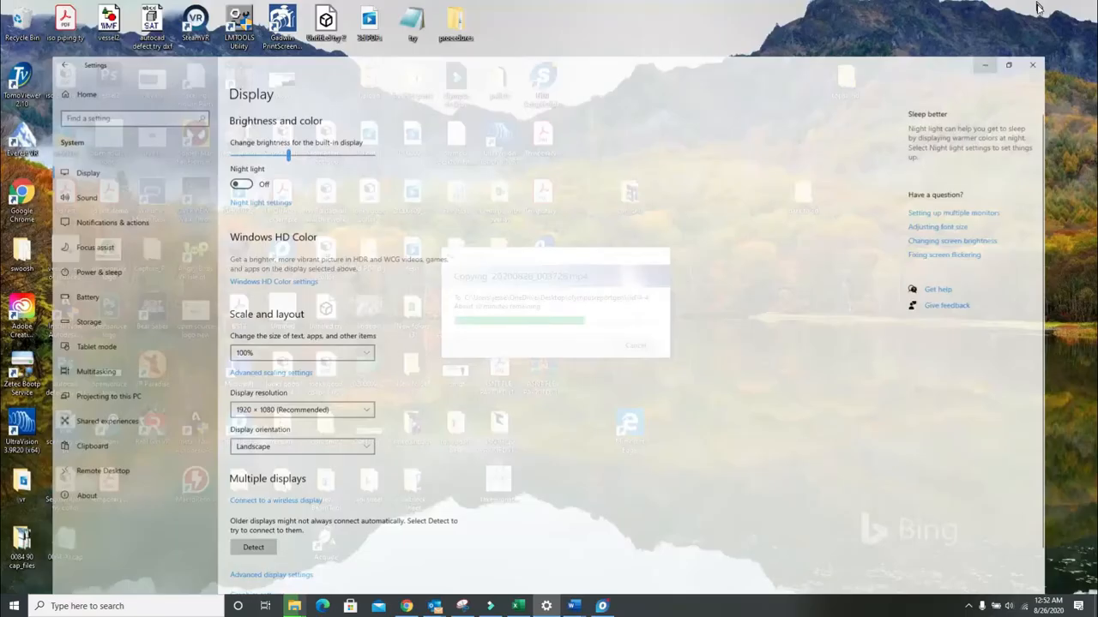
Step: Return to OmniPC and add another entry to the indication table for the current scan view
click(602, 607)
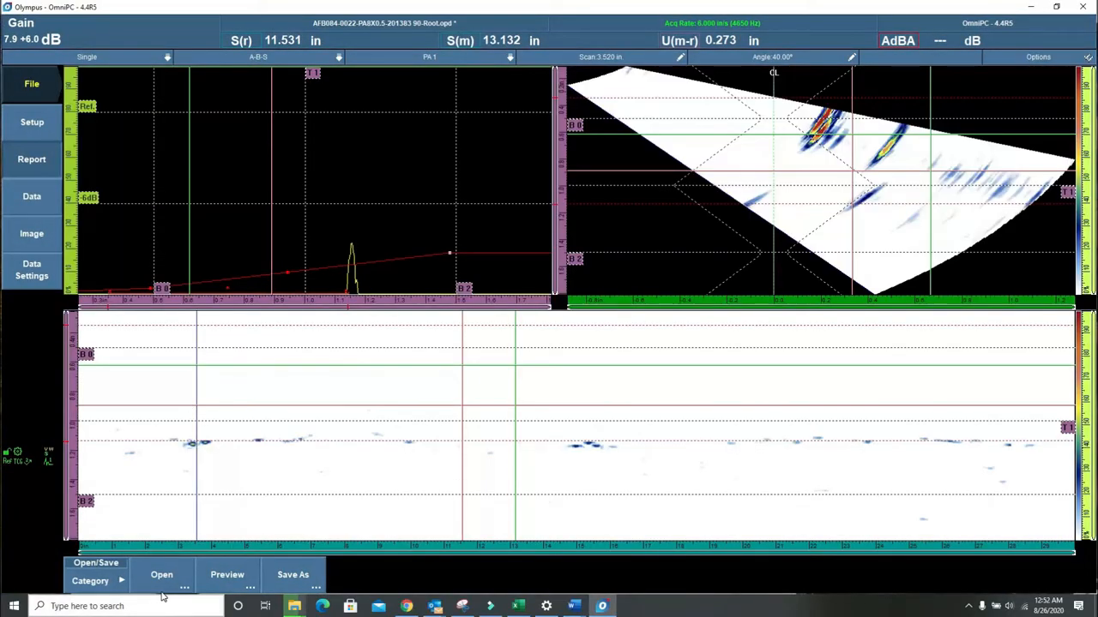
click(39, 90)
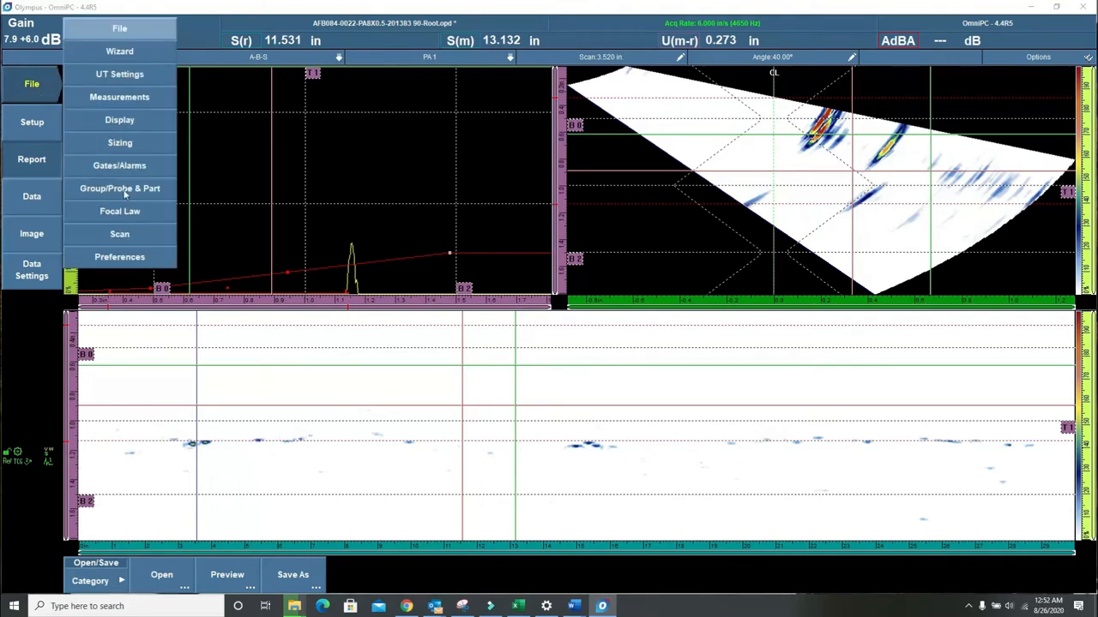
click(119, 98)
click(31, 196)
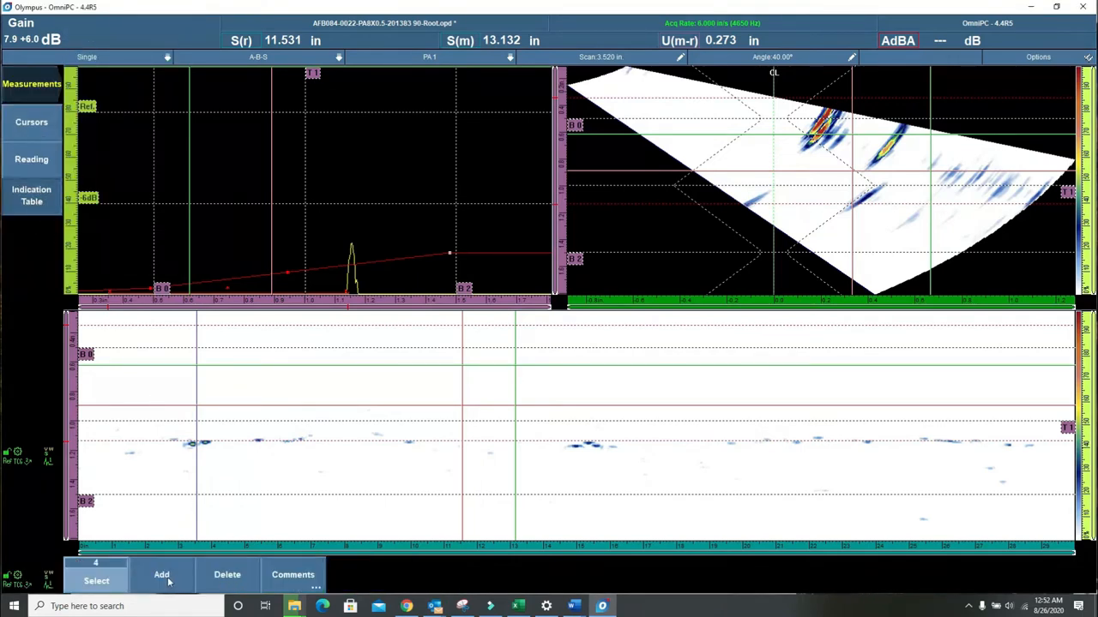
click(161, 576)
Step: Preview the report again and check how the scan images of its indications are captured
click(34, 86)
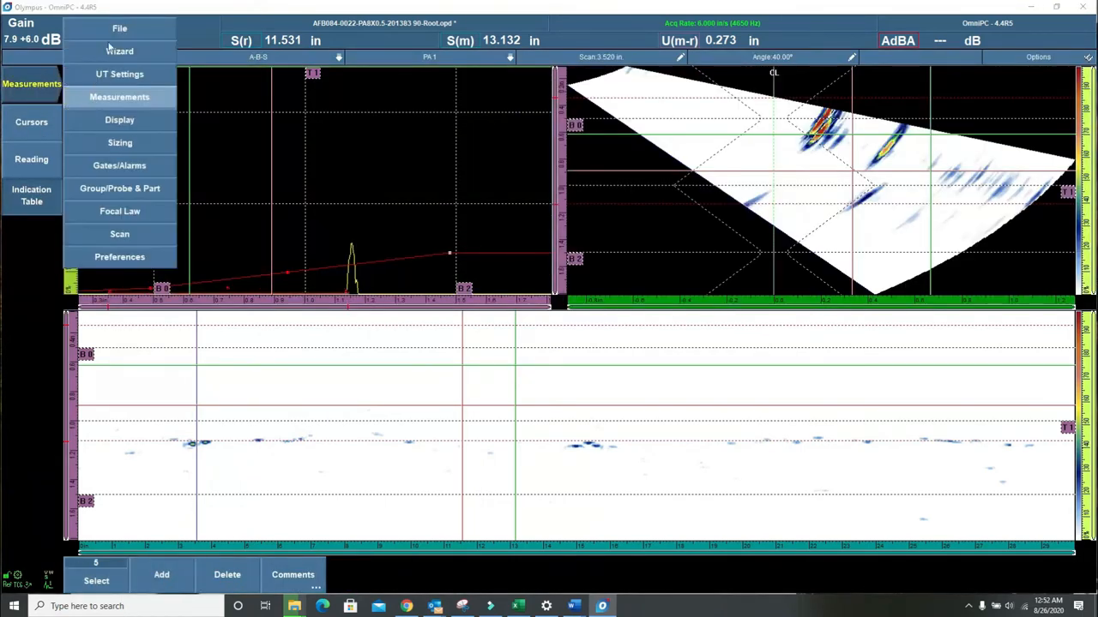
click(116, 29)
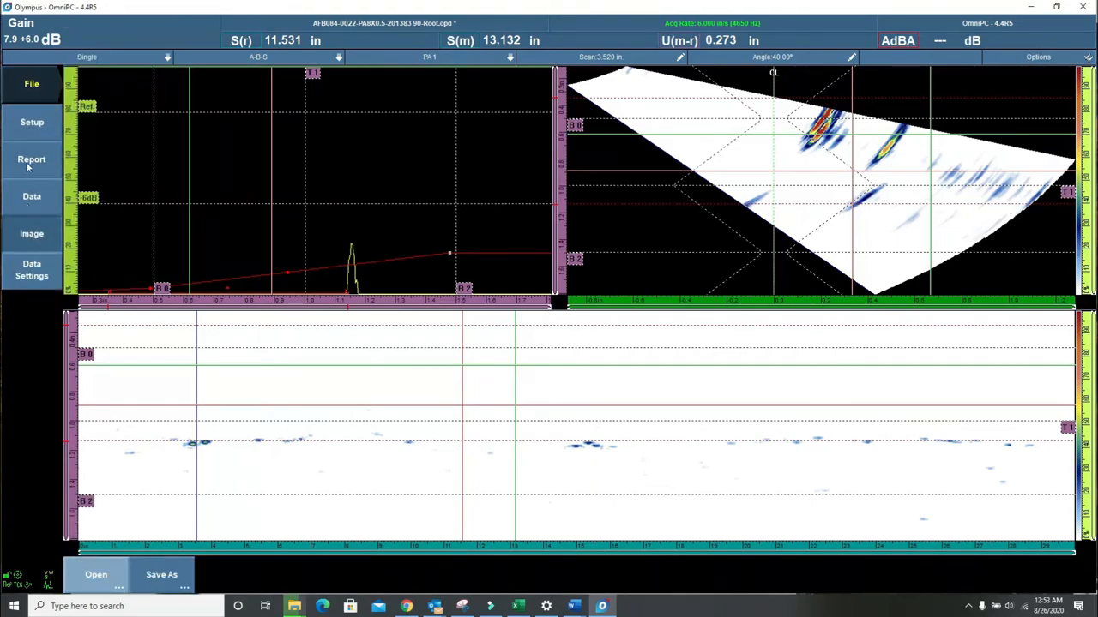
click(27, 166)
click(236, 578)
drag(1090, 98, 1094, 483)
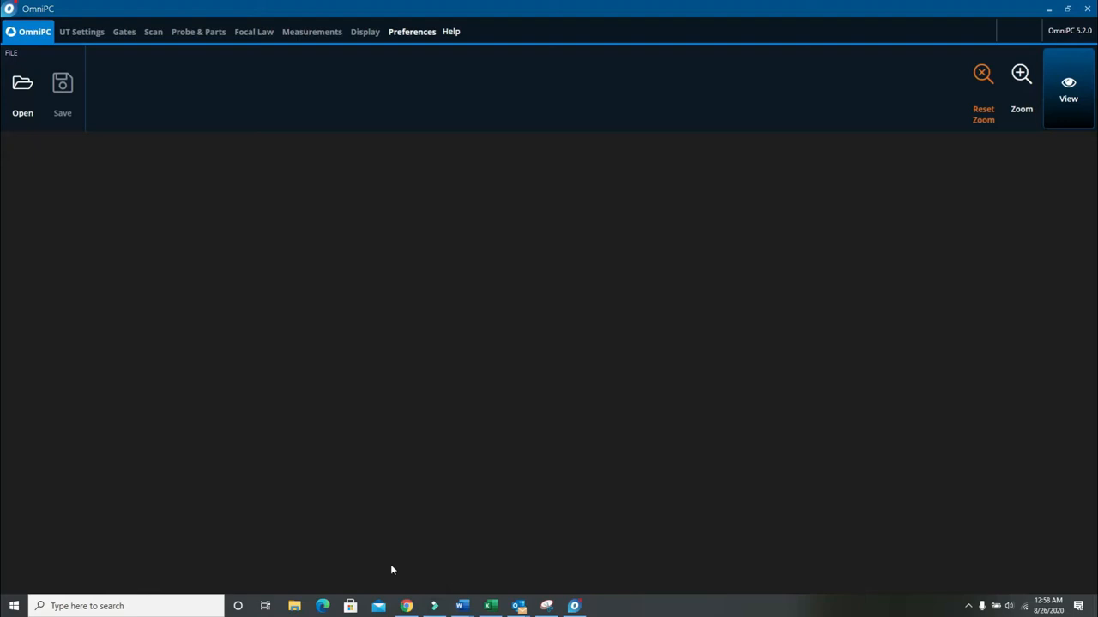
Step: In OmniPC 5.2.0, open the data file ASNT FLEX PA-TOFD (1).odat
click(29, 98)
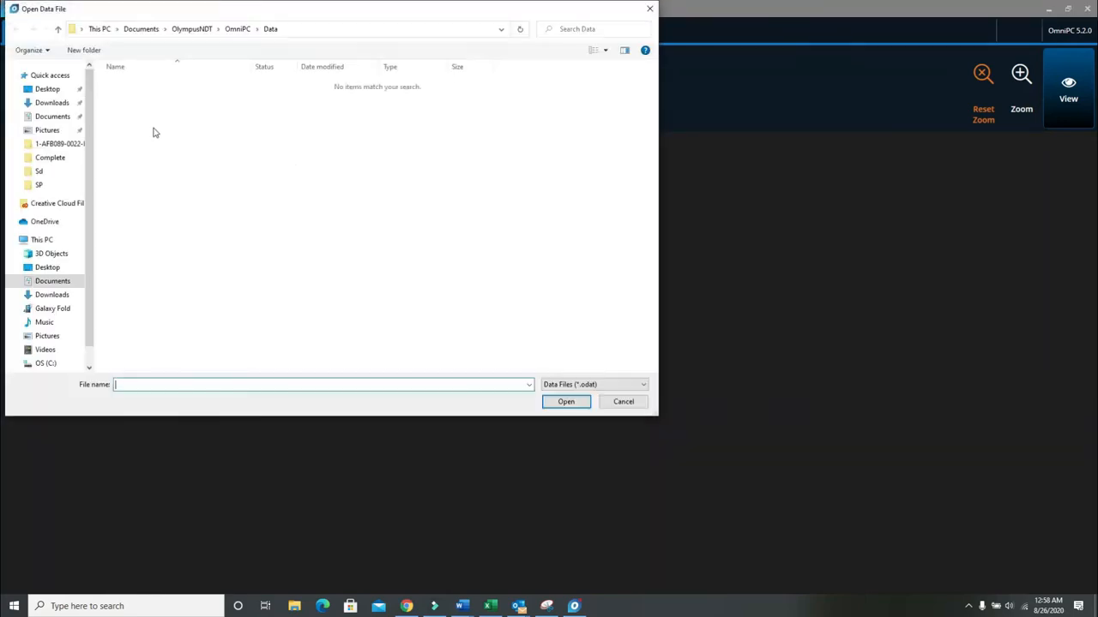
click(45, 89)
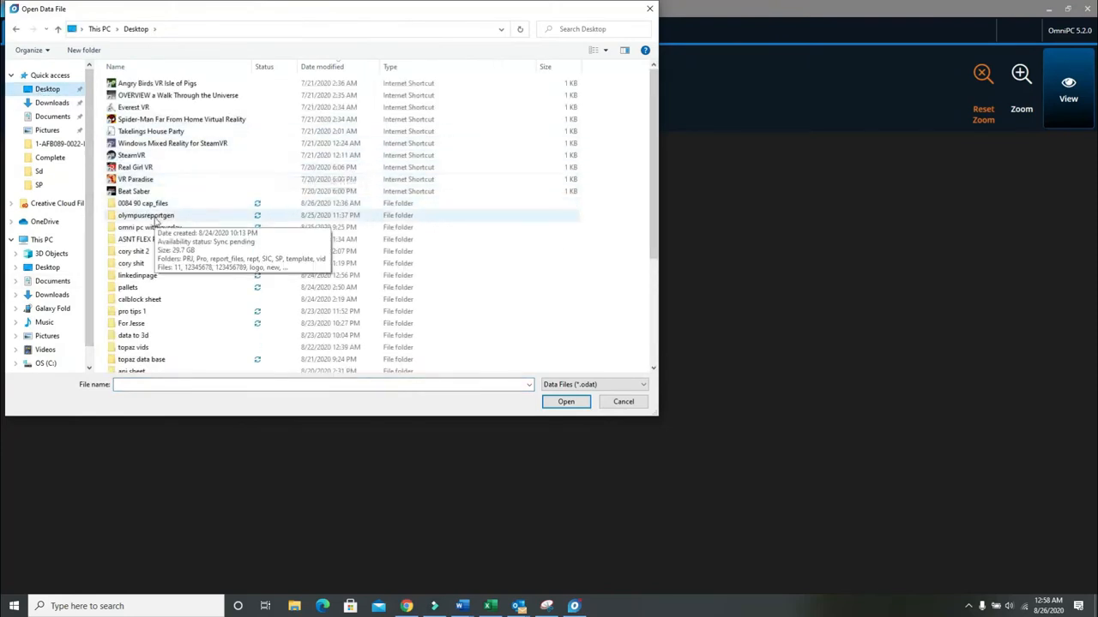
scroll(176, 328, down, 1)
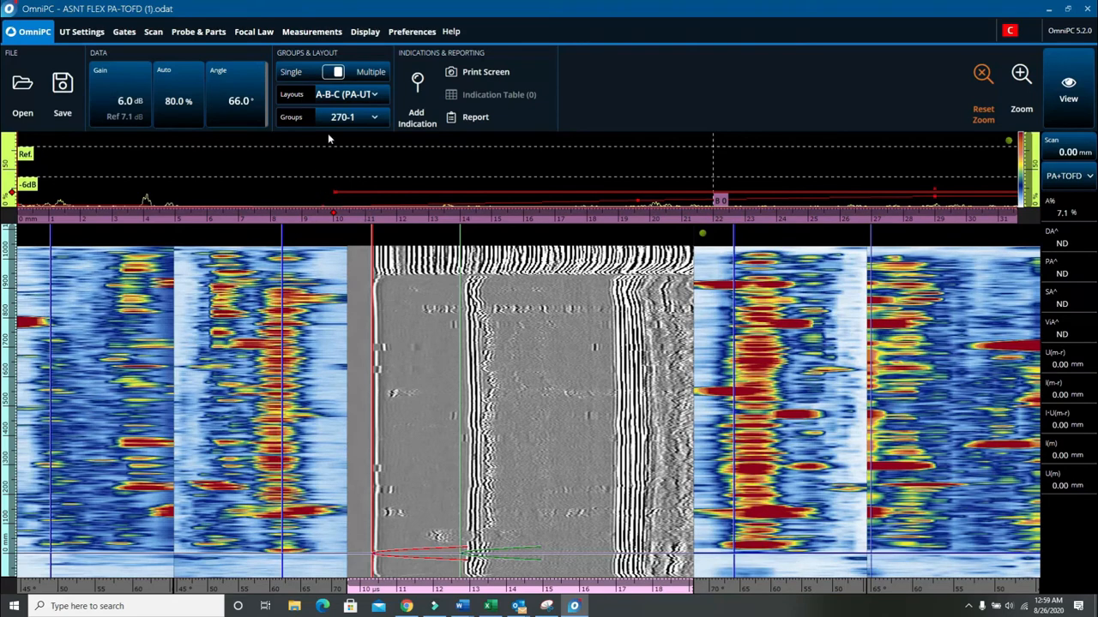
Step: Display group 270-1 in the single-group A-B-S layout and add an indication at the 61.0° angle
click(334, 73)
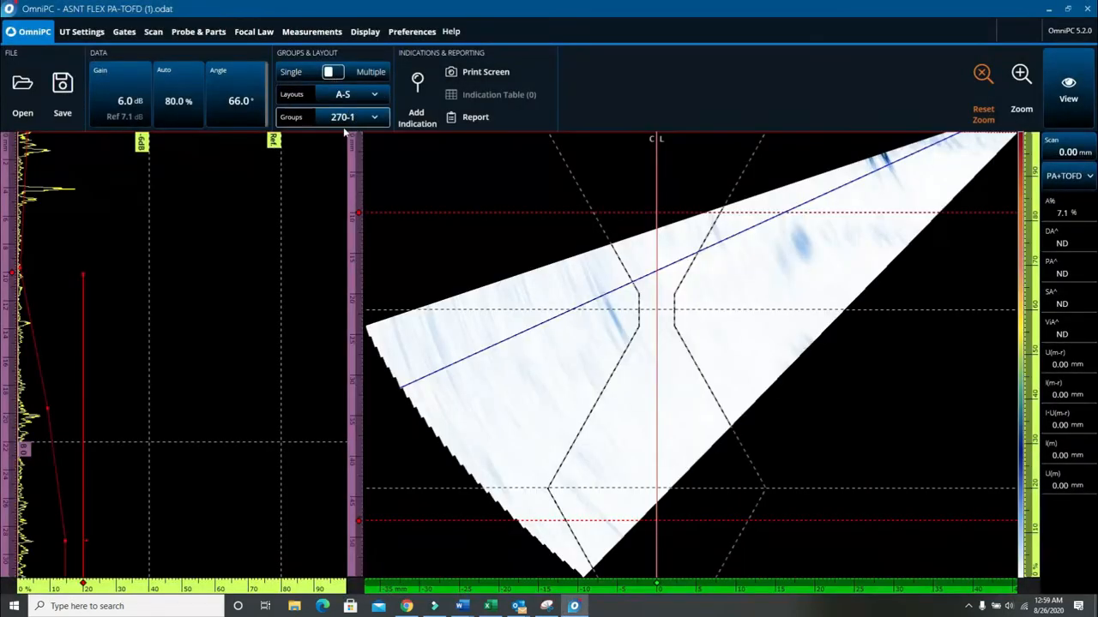
click(373, 94)
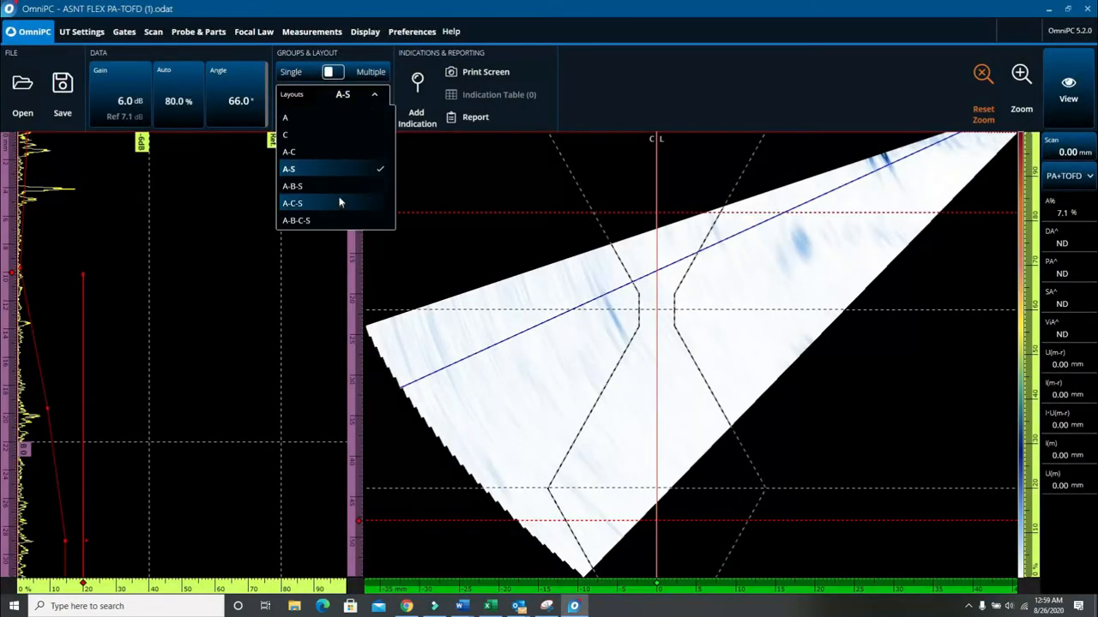
click(337, 185)
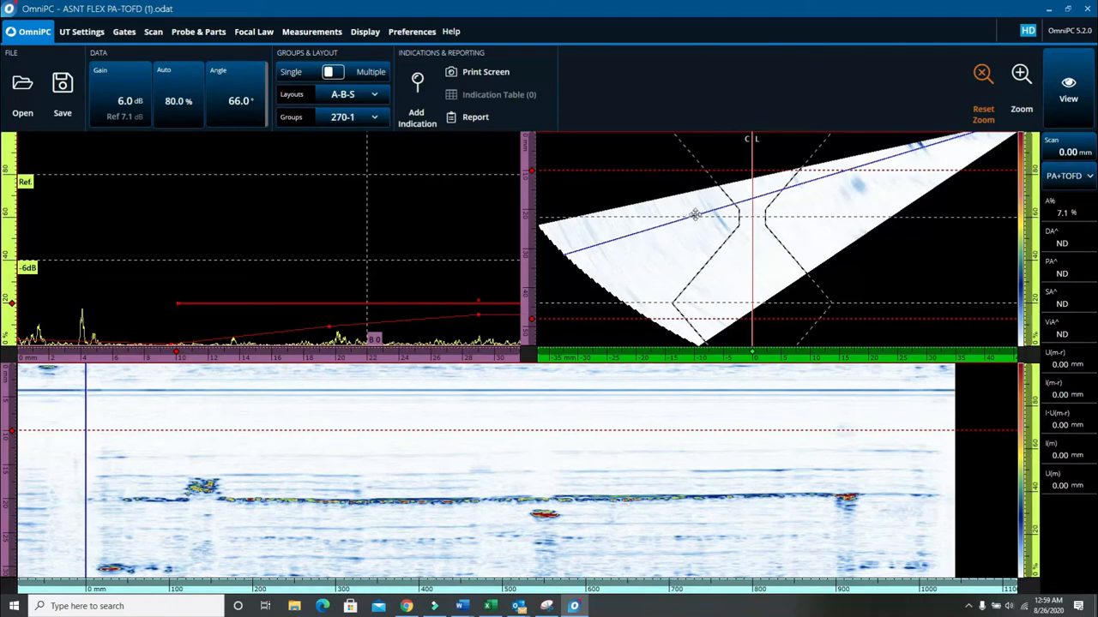
drag(695, 214, 739, 225)
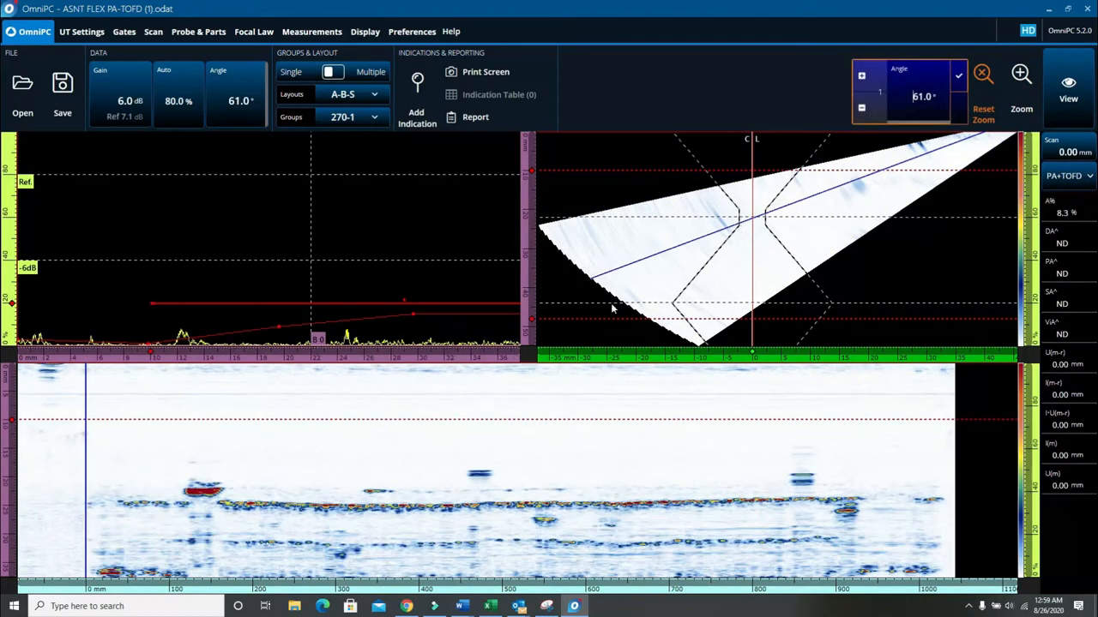
click(417, 94)
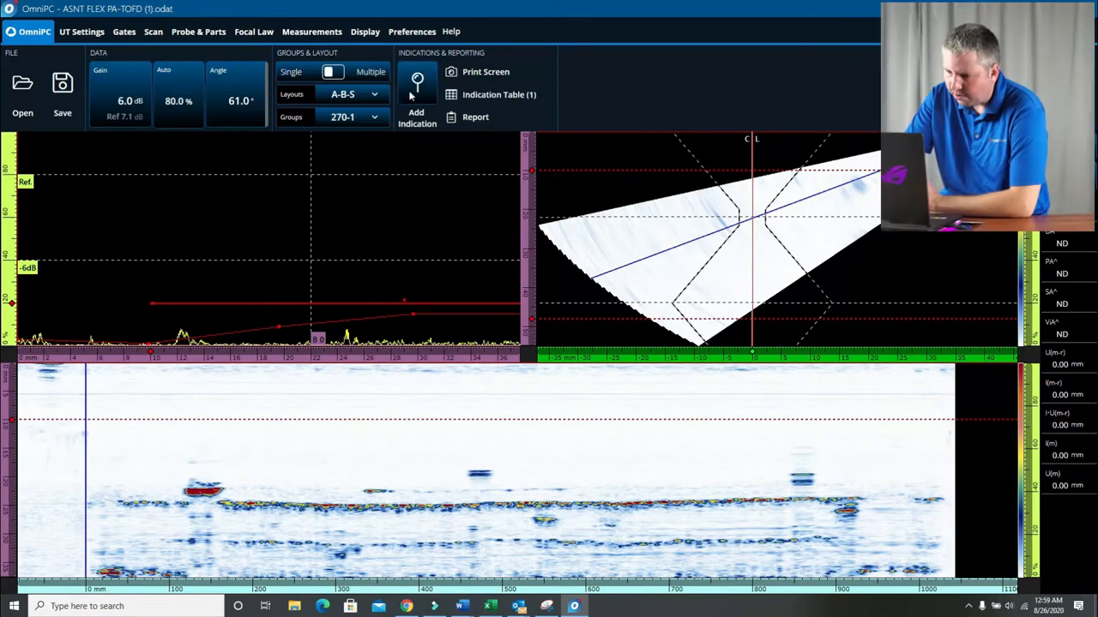
Step: Open the inspection report and place the Open Source NDT logo image from the Desktop in the header's picture placeholder
click(475, 117)
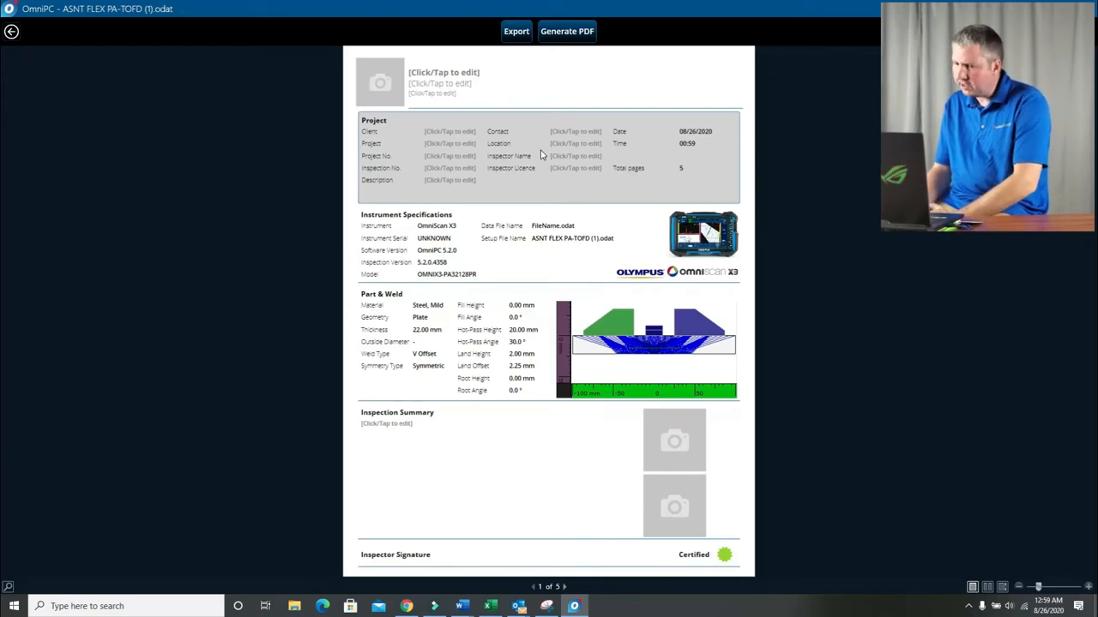
click(395, 92)
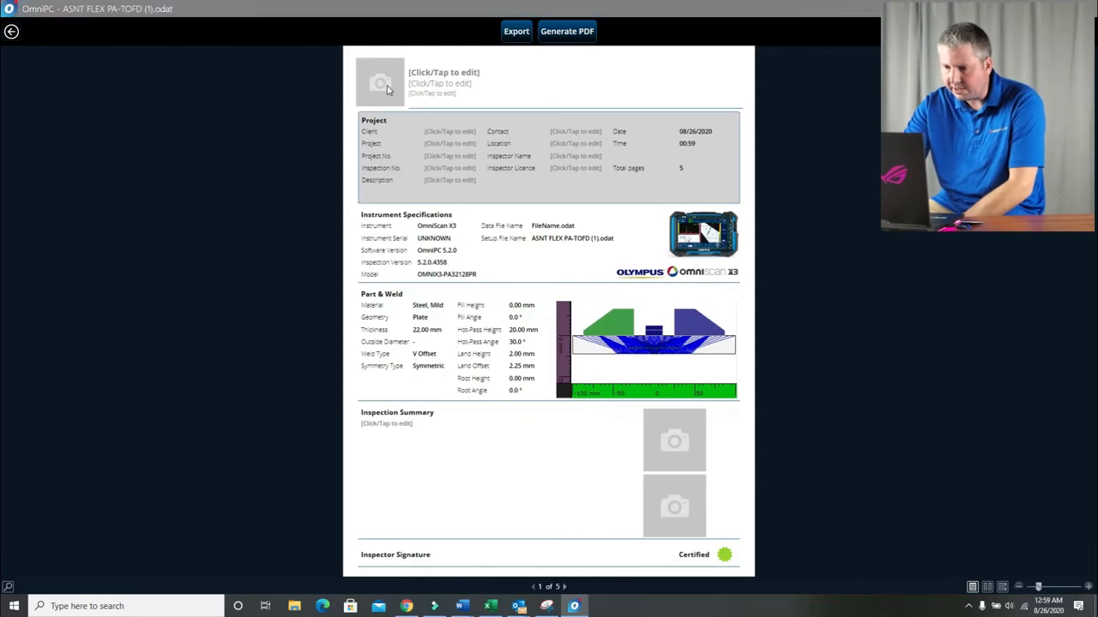
click(47, 89)
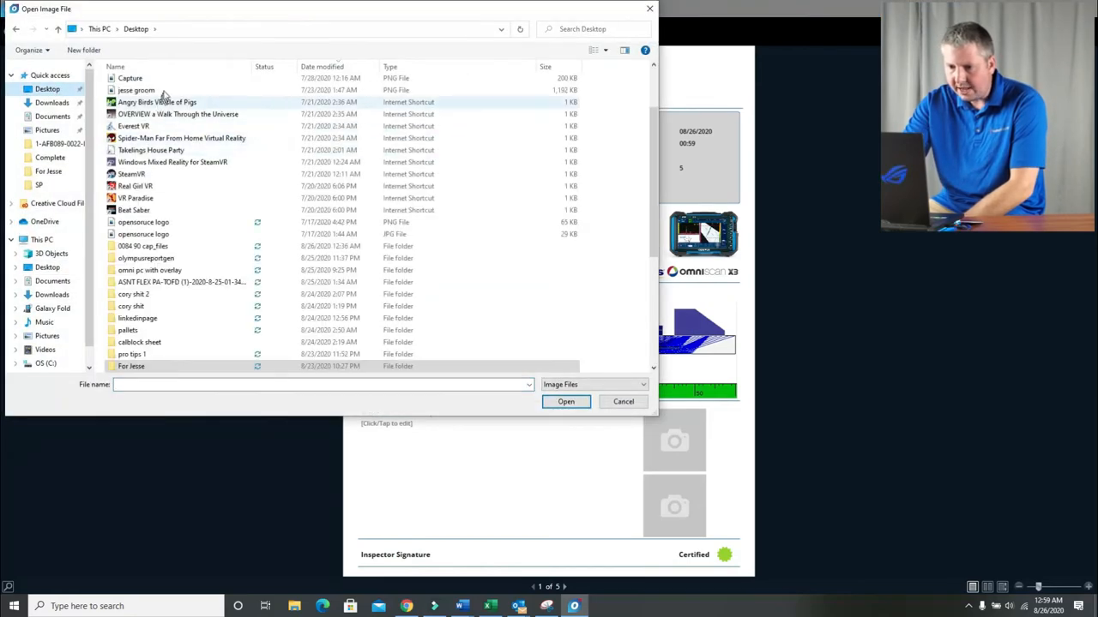
double_click(221, 91)
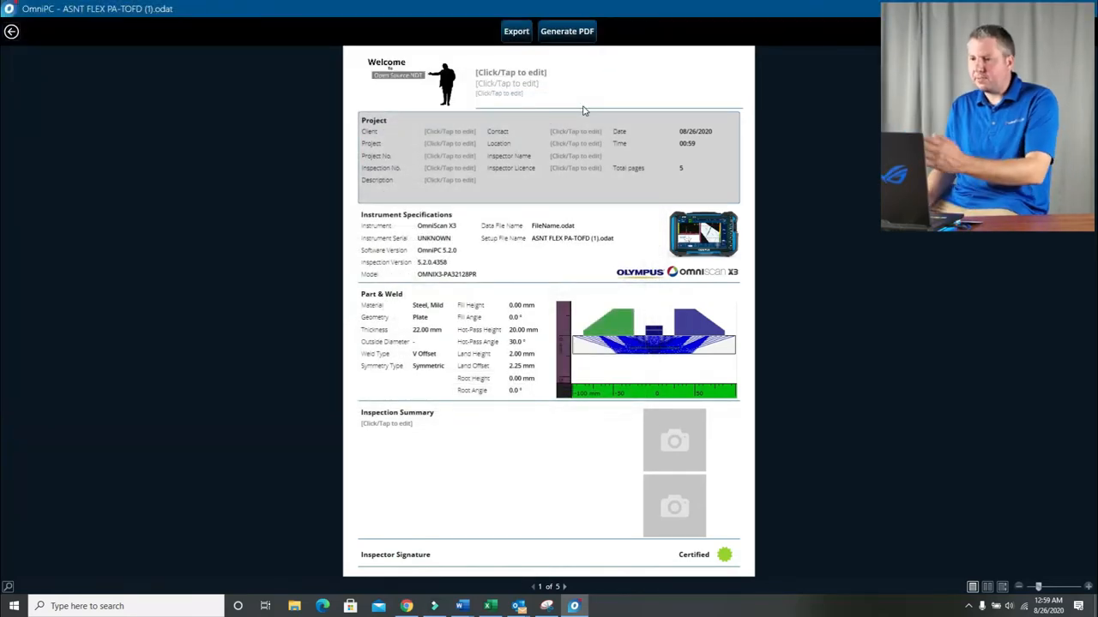
Step: Enter "kshkcsua" and "dfvsd" on the first two header lines and check the header on the report's other pages
click(532, 72)
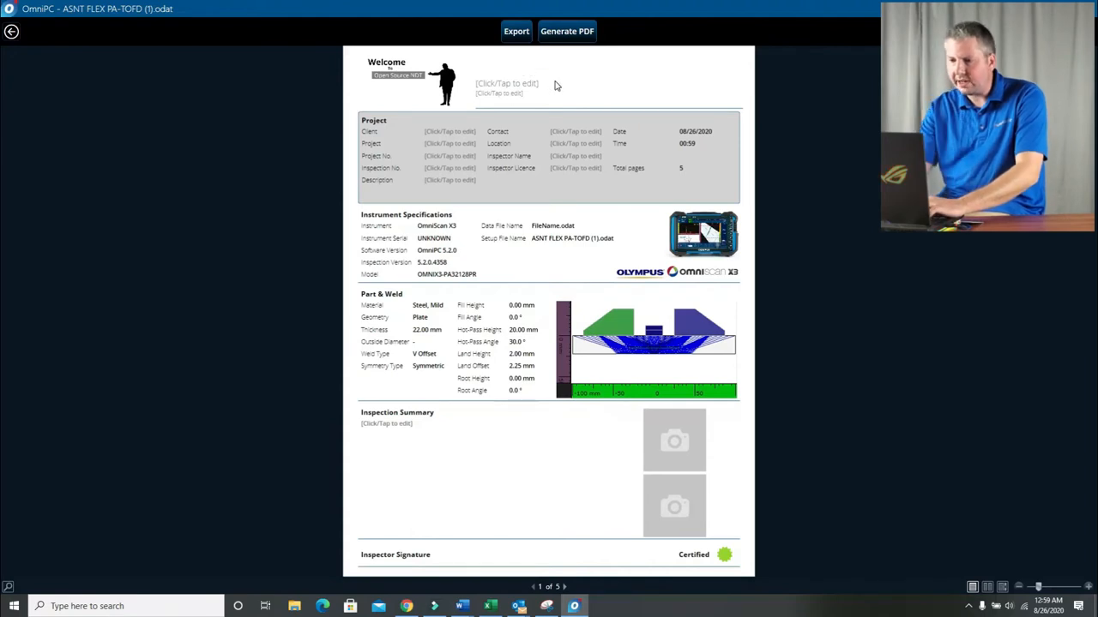
click(510, 83)
text(dfvsd)
scroll(467, 275, down, 3)
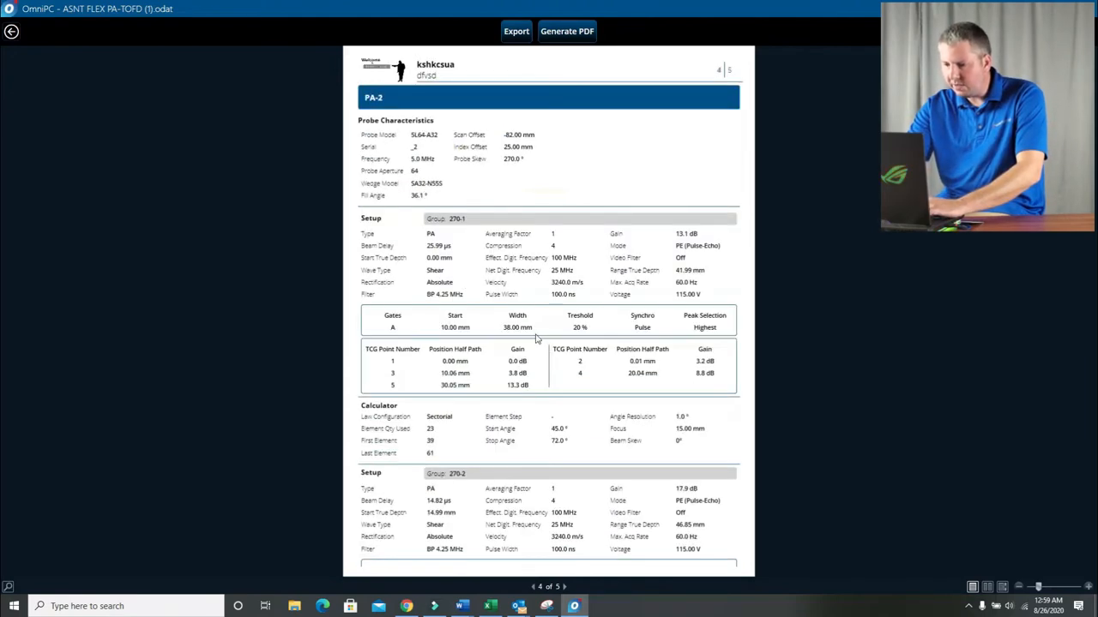
scroll(683, 312, up, 3)
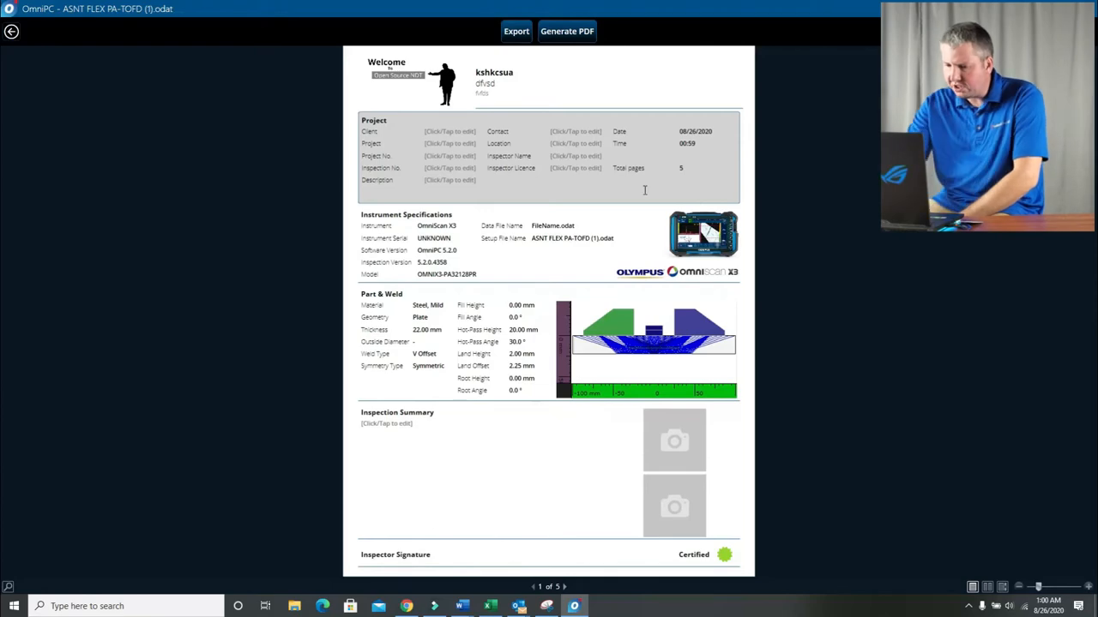
Step: Generate the report as a PDF under the suggested name, examine its unfilled fields and image placeholders, and close it
click(583, 35)
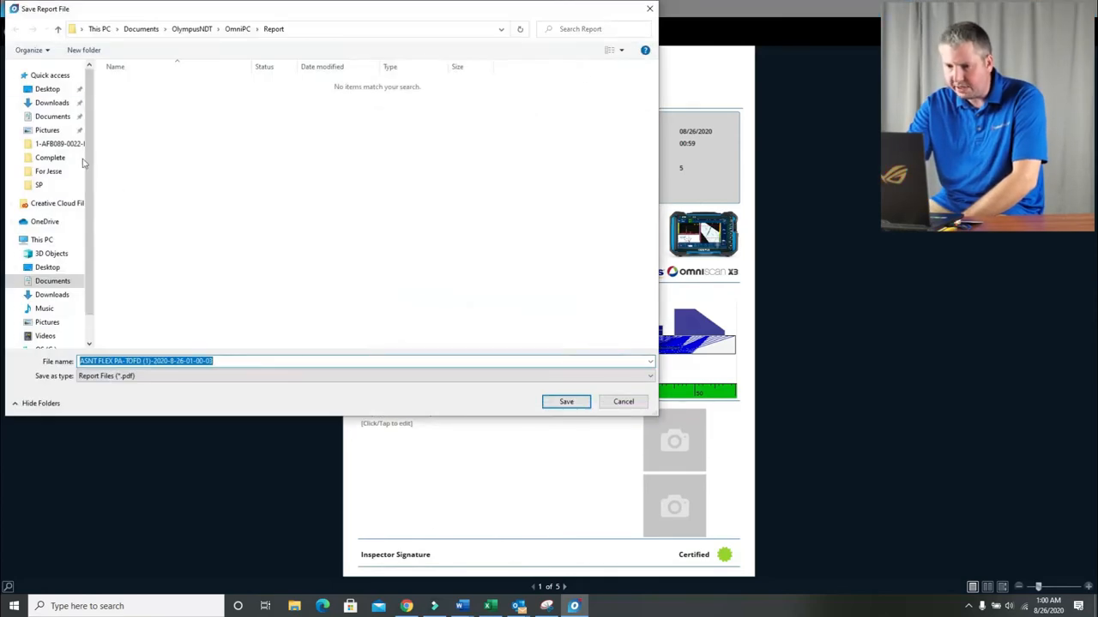
key(Return)
scroll(514, 237, down, 6)
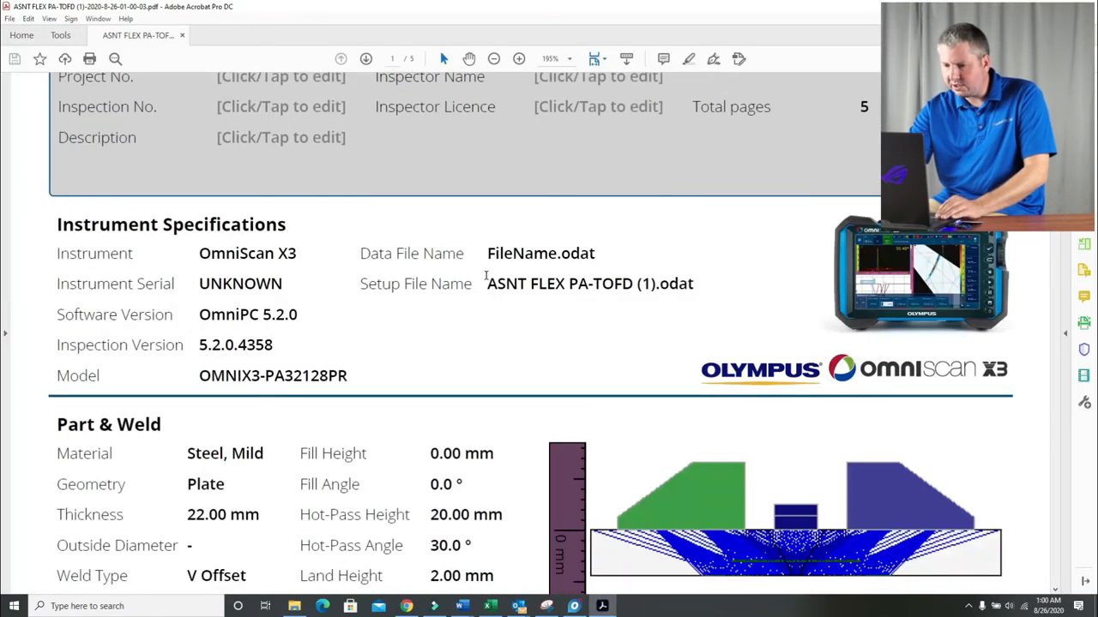
ctrl+scroll(490, 277, down, 2)
scroll(564, 331, down, 3)
scroll(563, 331, down, 3)
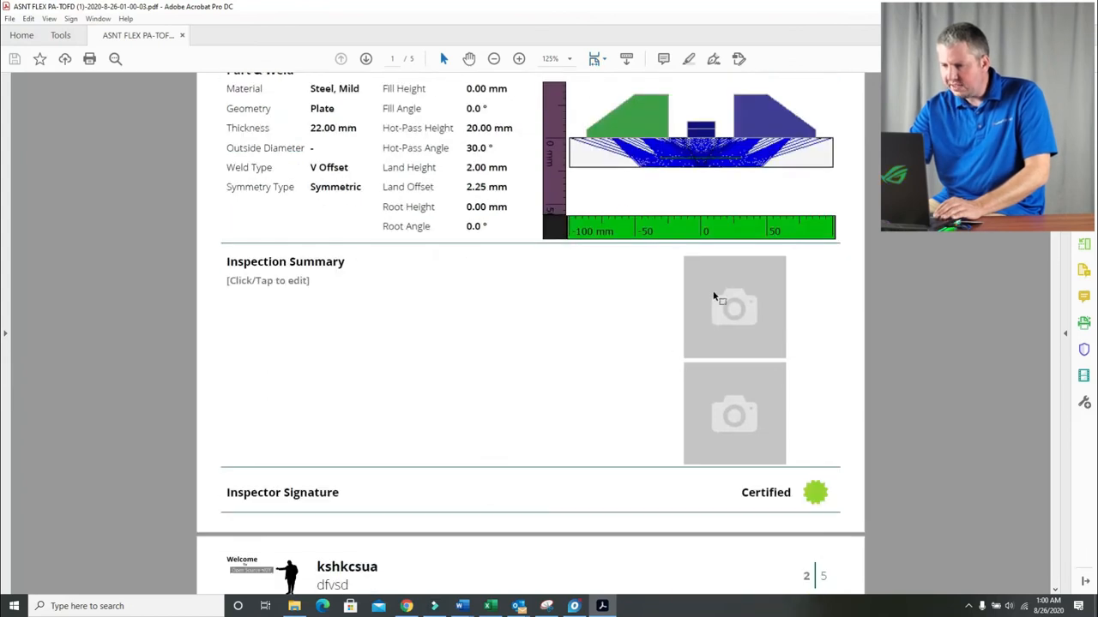
drag(224, 280, 347, 289)
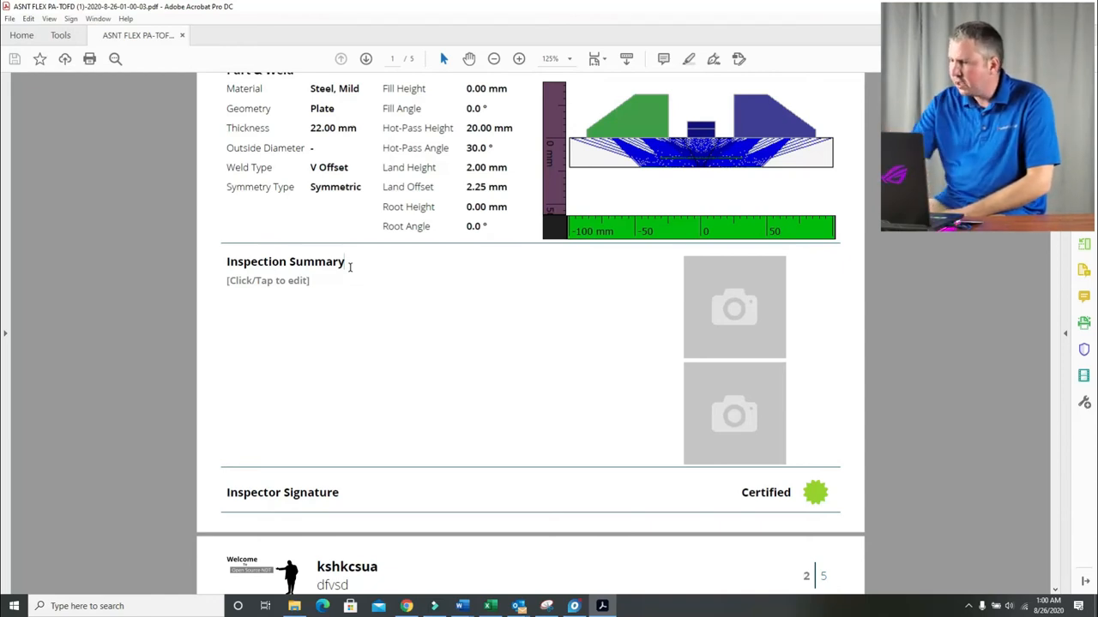
click(1083, 6)
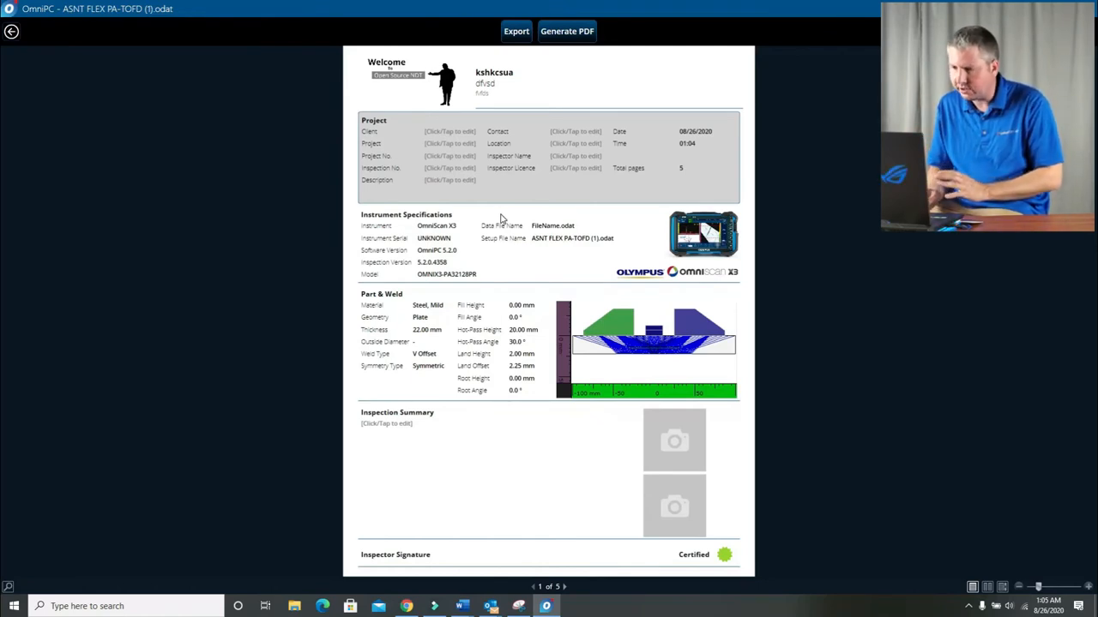
Step: Export the report's raw data to the Desktop and preview the setup image in the exported folder
click(521, 31)
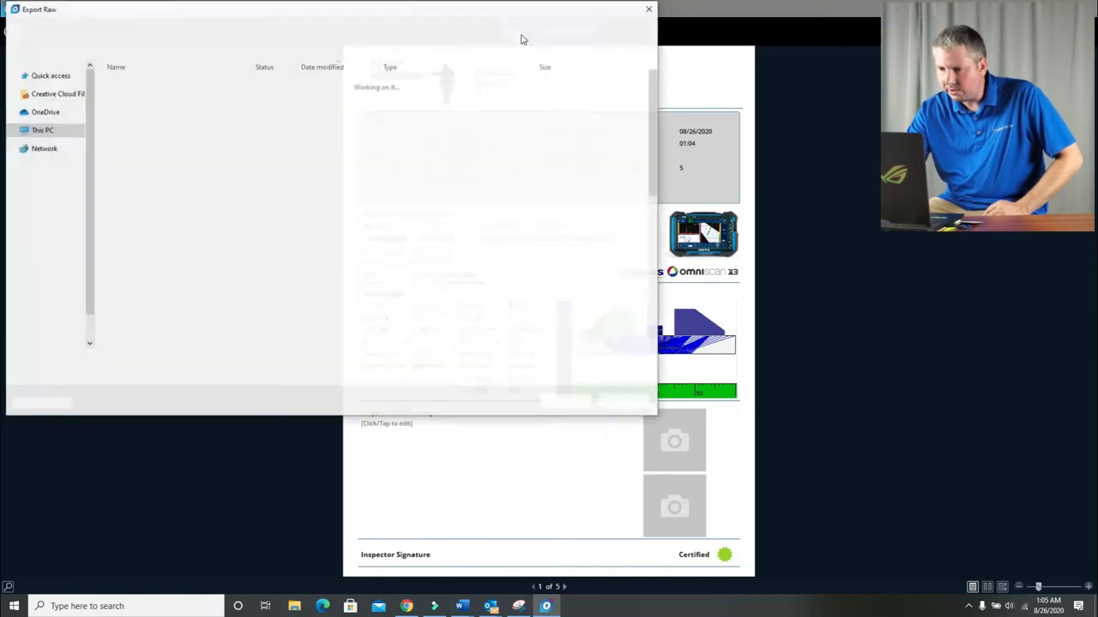
click(566, 402)
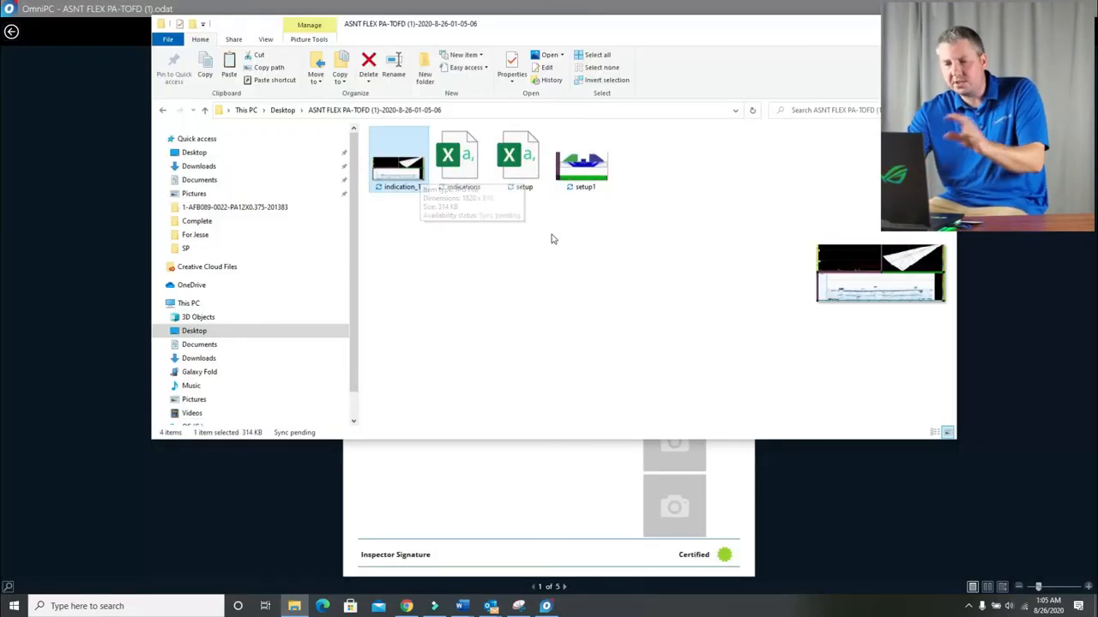
click(572, 167)
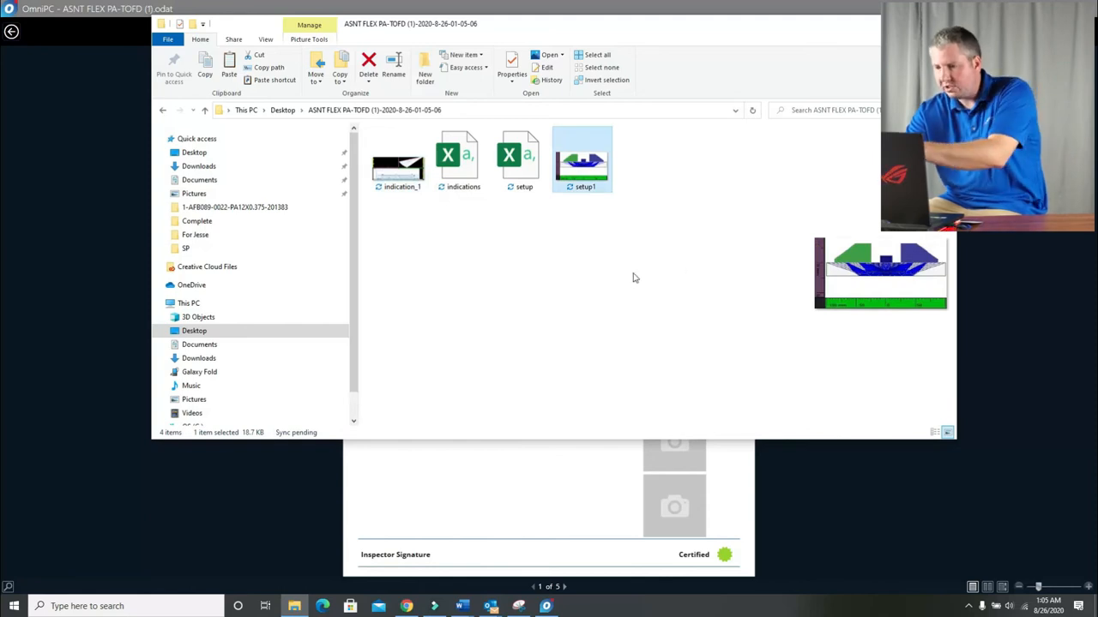
Step: Open the exported setup file in Excel and review its weld, probe, gate, TCG and calculator data down to the end
double_click(520, 160)
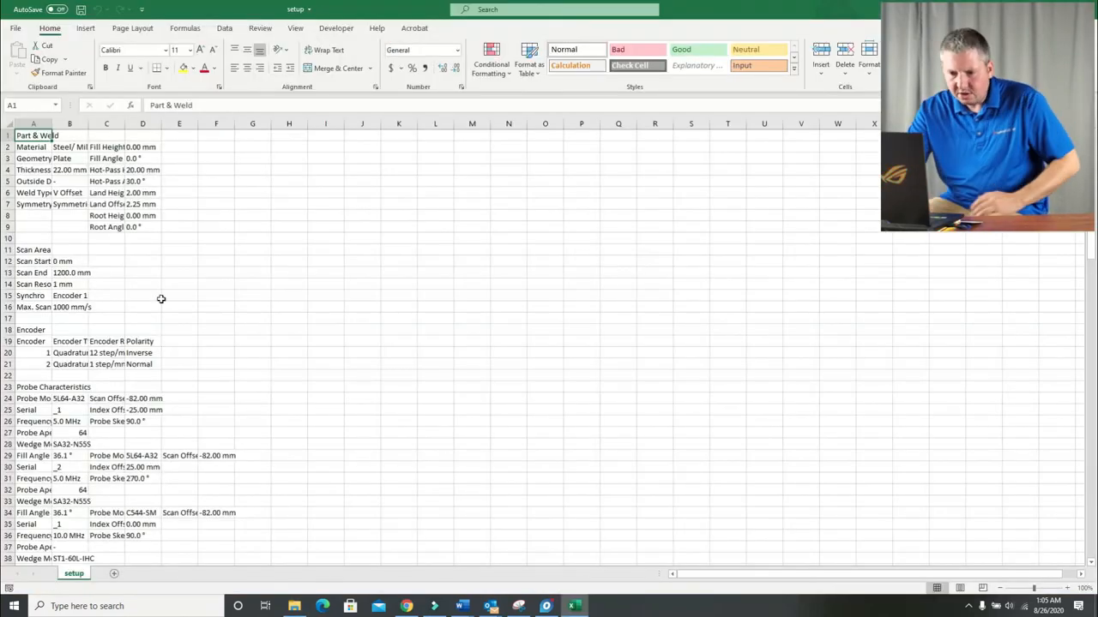
scroll(202, 274, down, 12)
scroll(190, 311, down, 20)
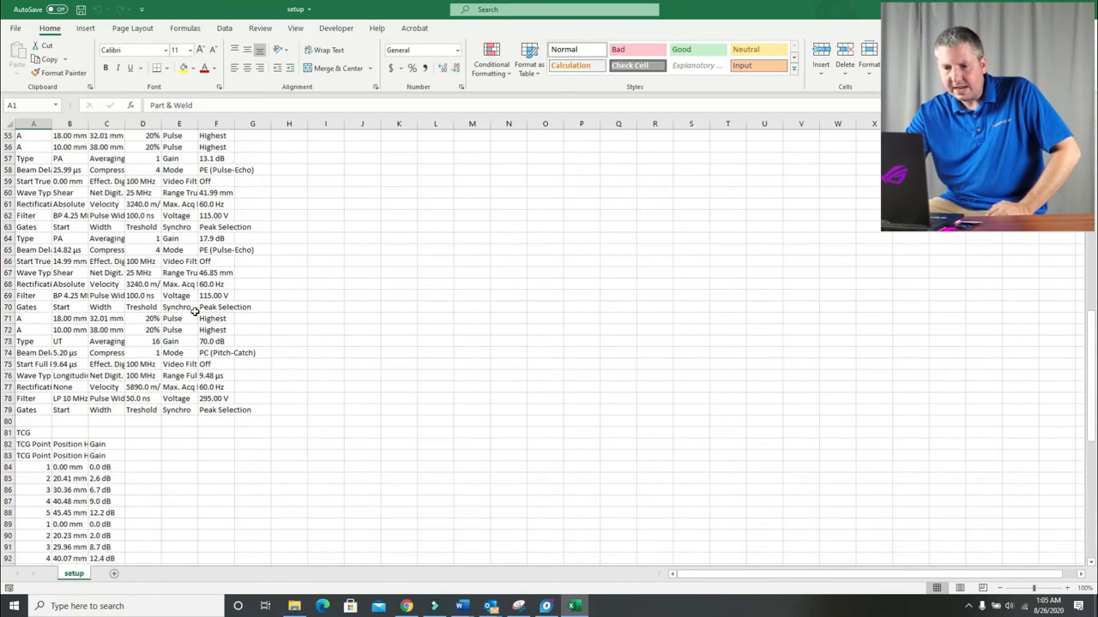
scroll(199, 301, down, 2)
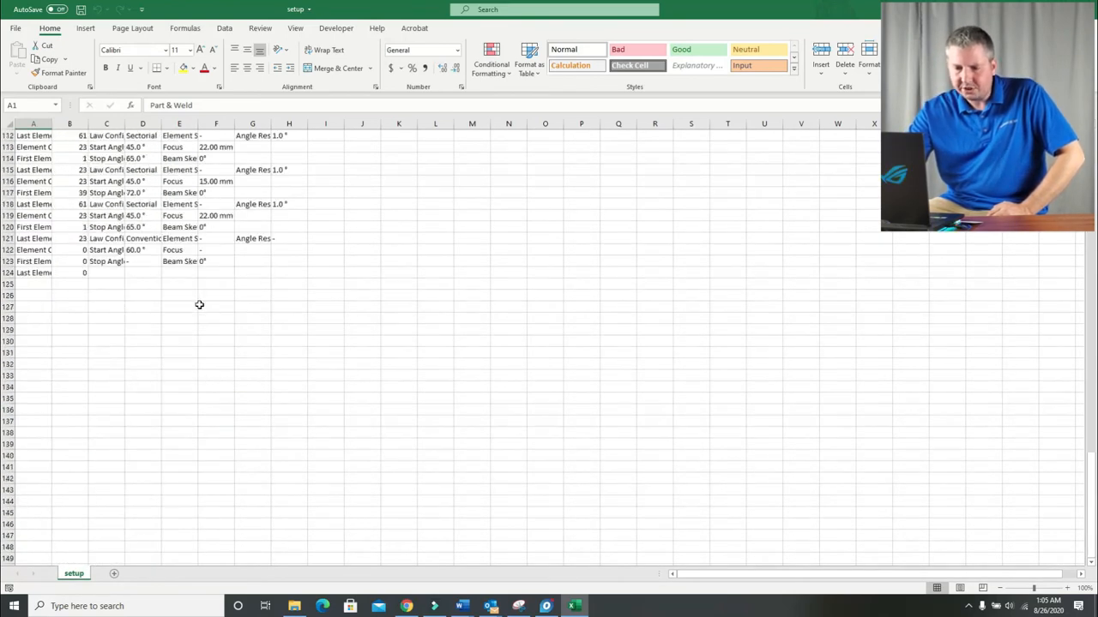
scroll(206, 313, up, 3)
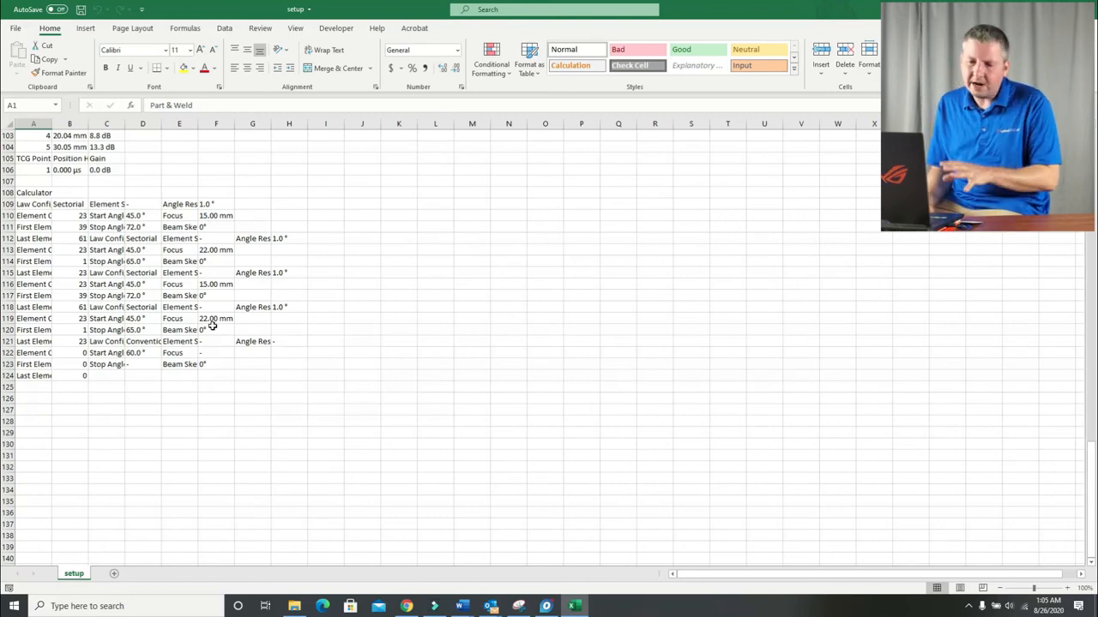
Step: Copy the setup data through G125, paste it at A1 of the New BeamTool workbook's Import sheet, and show the Dash sheet
click(253, 375)
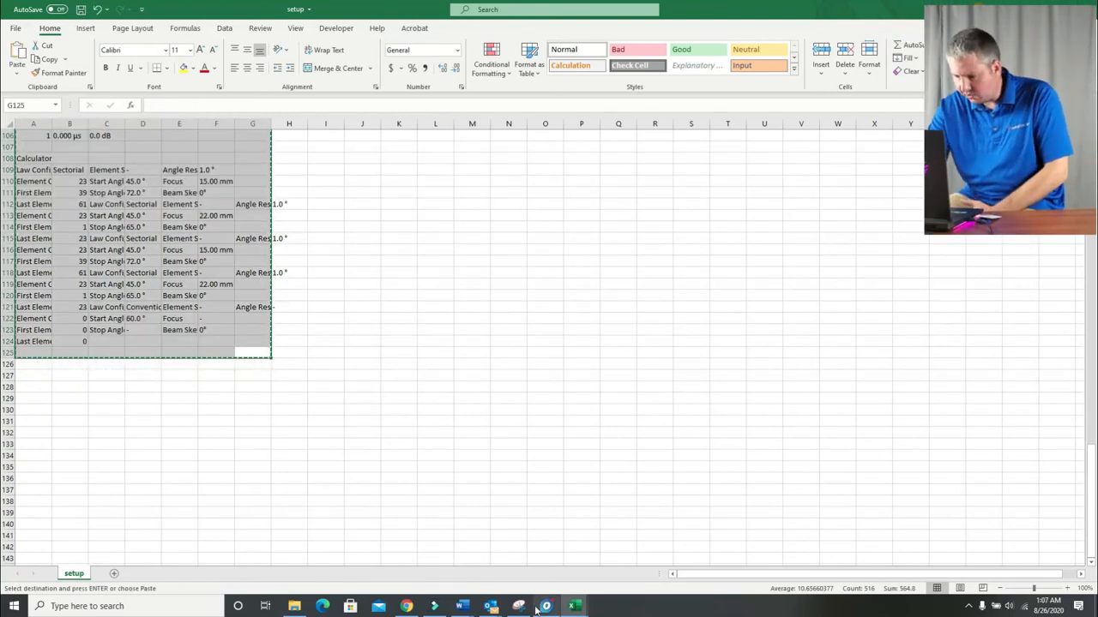
click(580, 604)
click(605, 576)
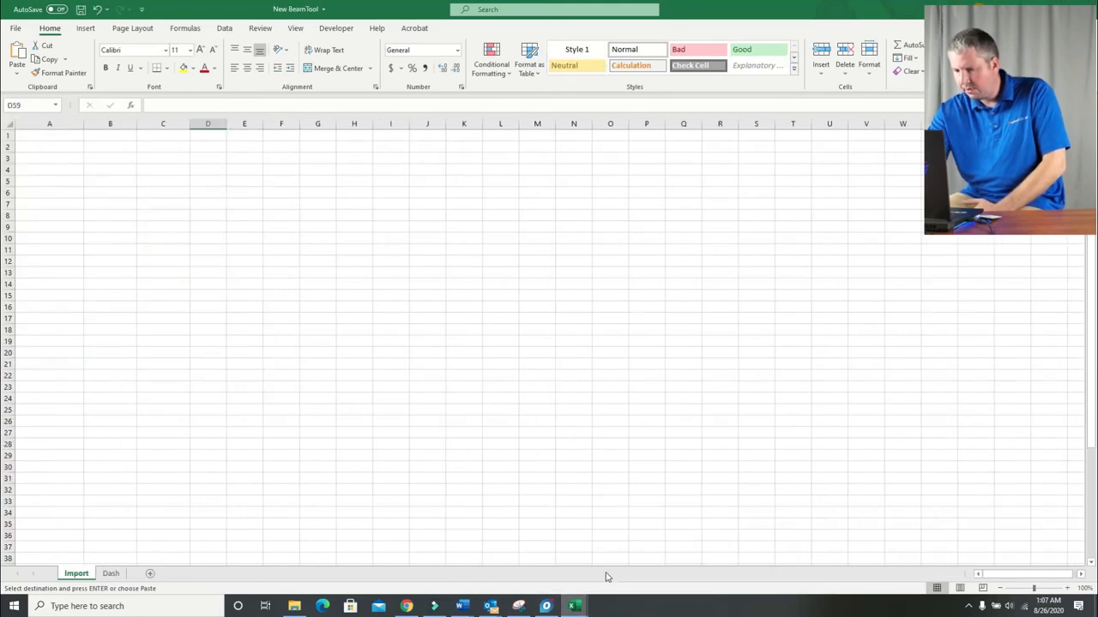
click(41, 137)
click(111, 573)
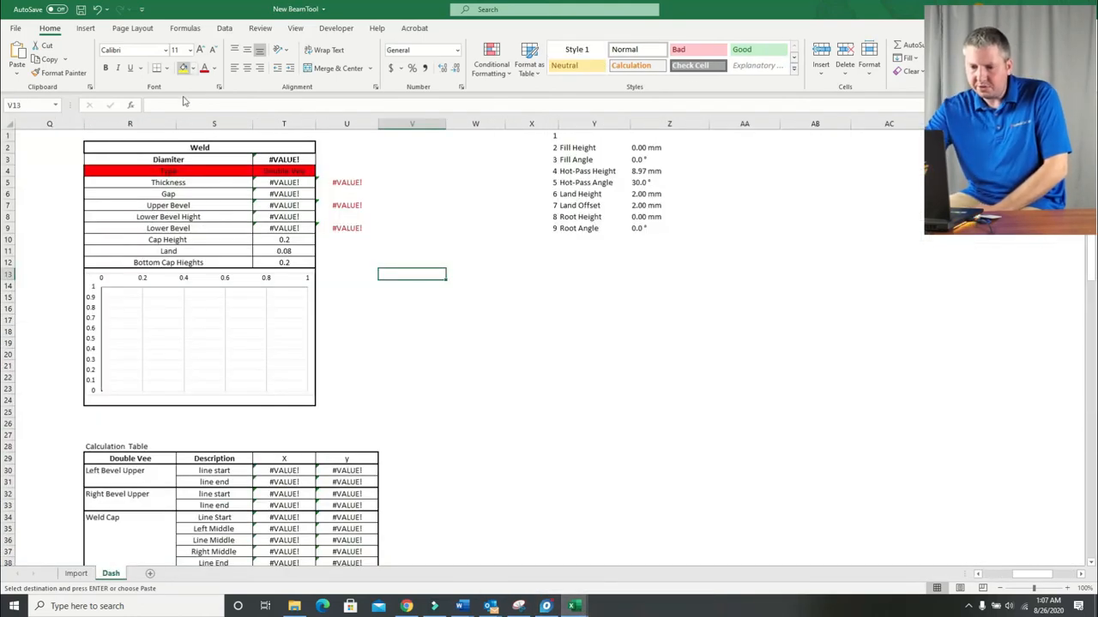
scroll(184, 67, down, 1)
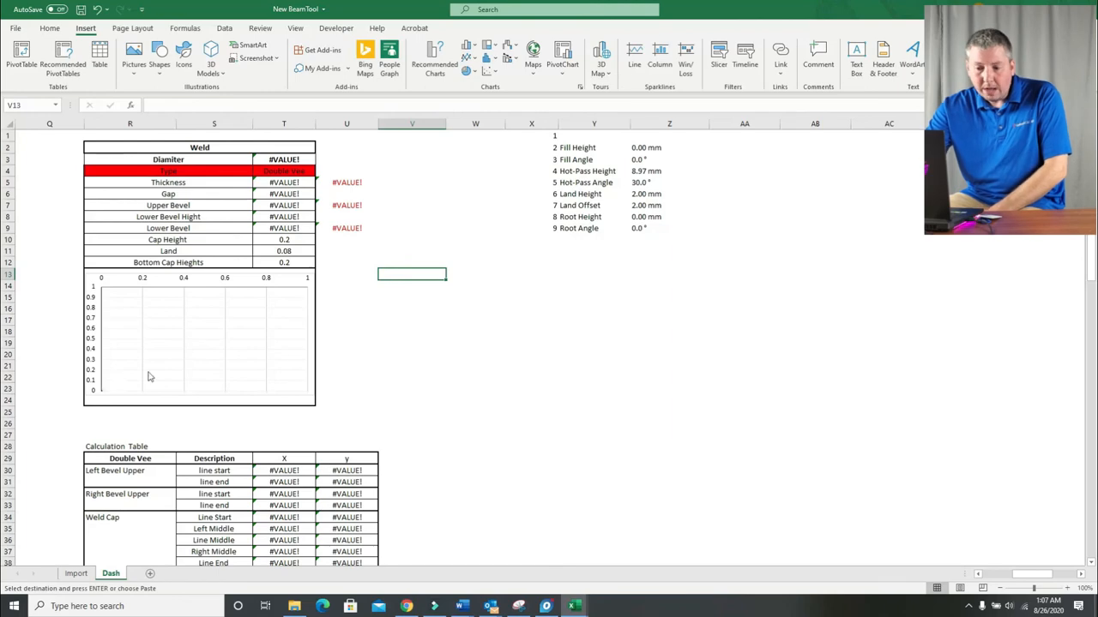
click(77, 573)
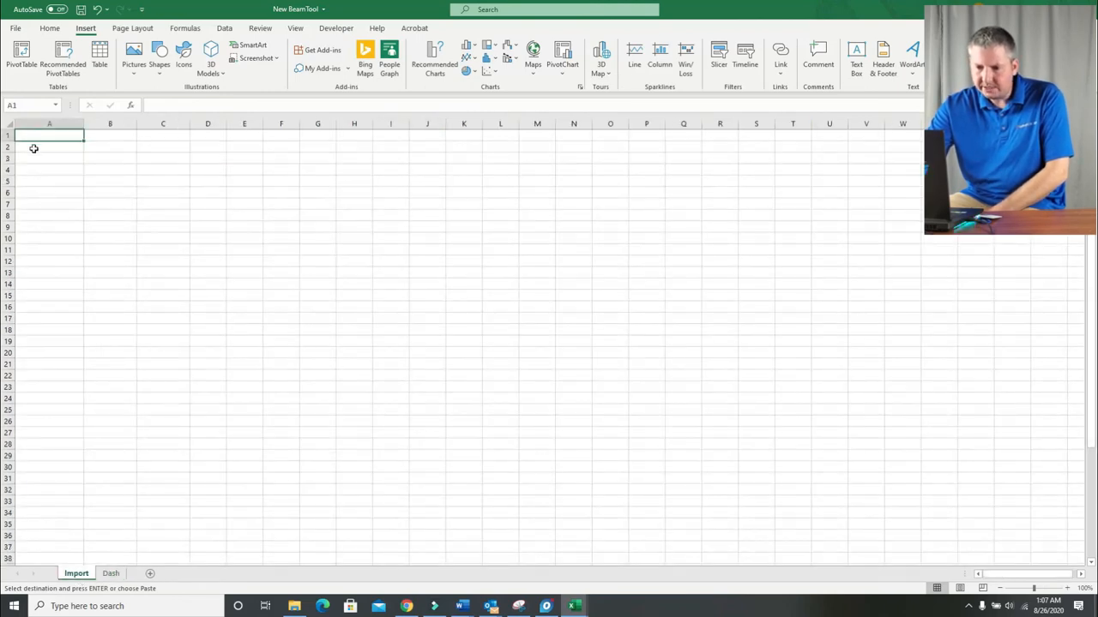
right_click(38, 133)
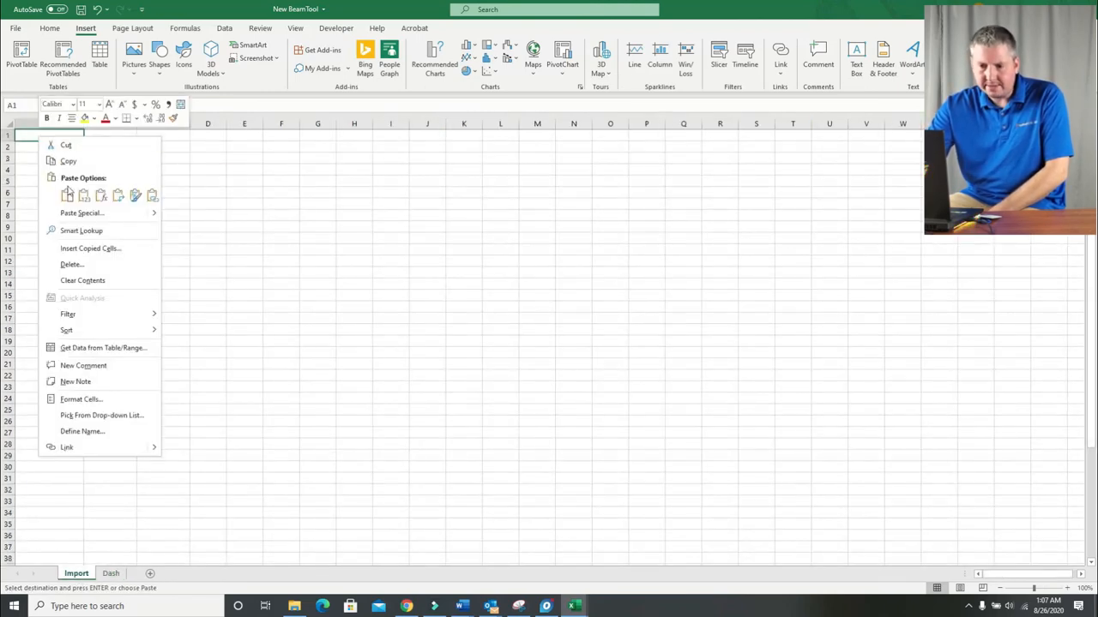
click(67, 192)
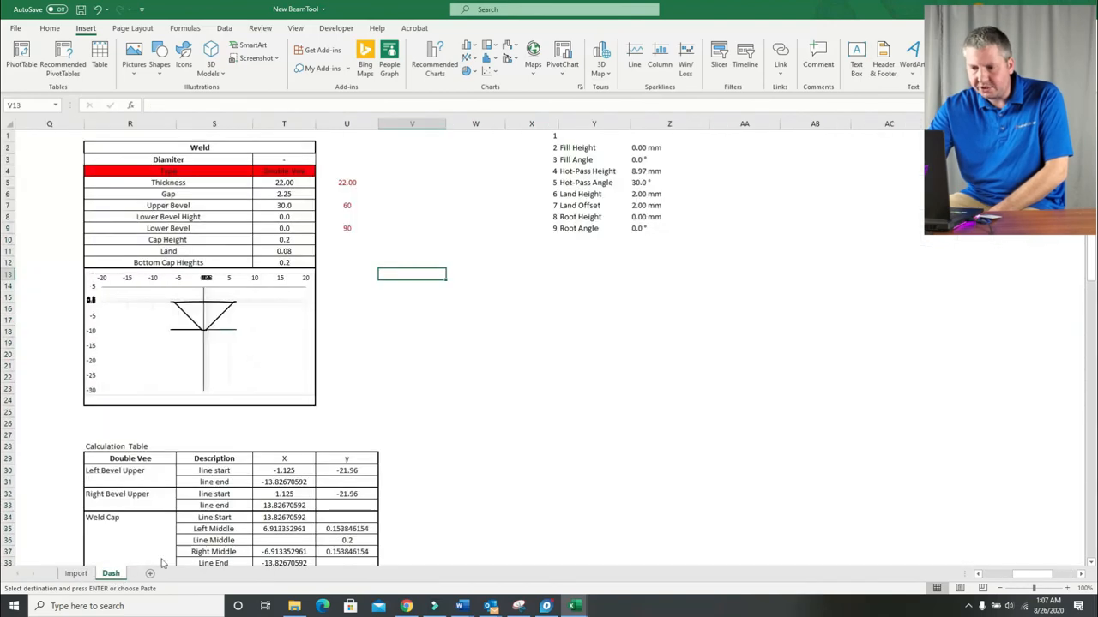
click(110, 573)
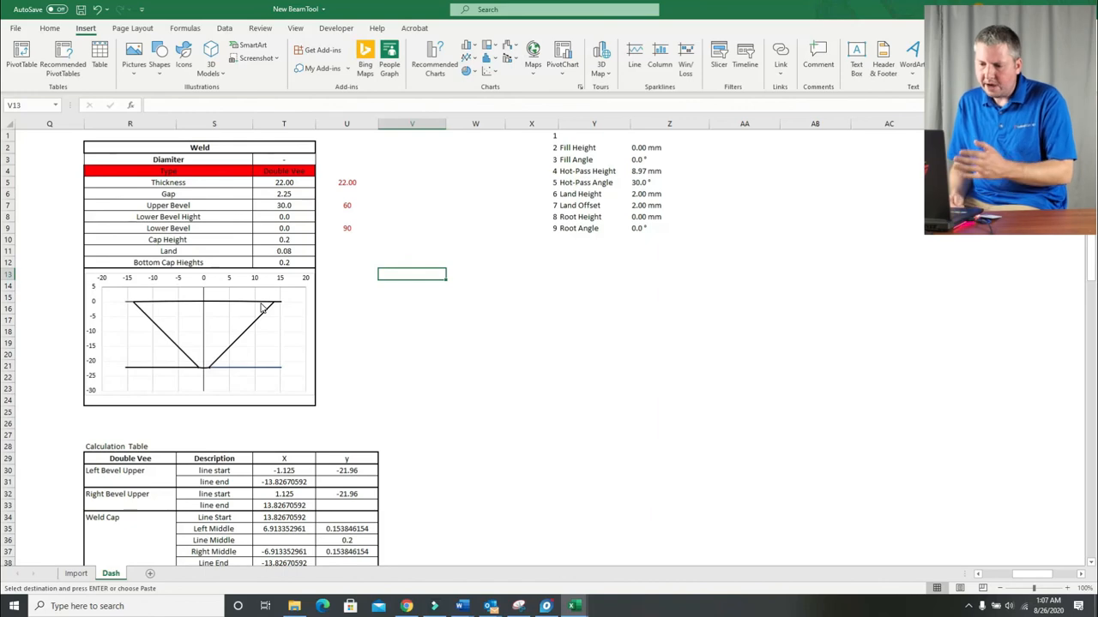
Step: Return to OmniPC, leave the report preview, and open the indication table, moving its window higher over the scan views
click(549, 608)
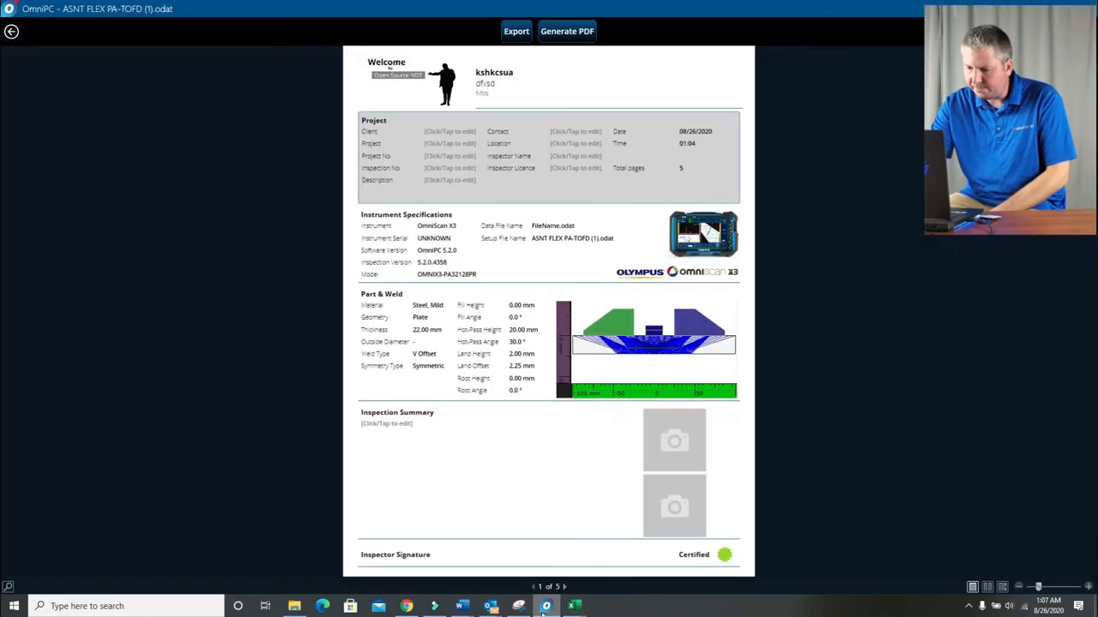
click(12, 31)
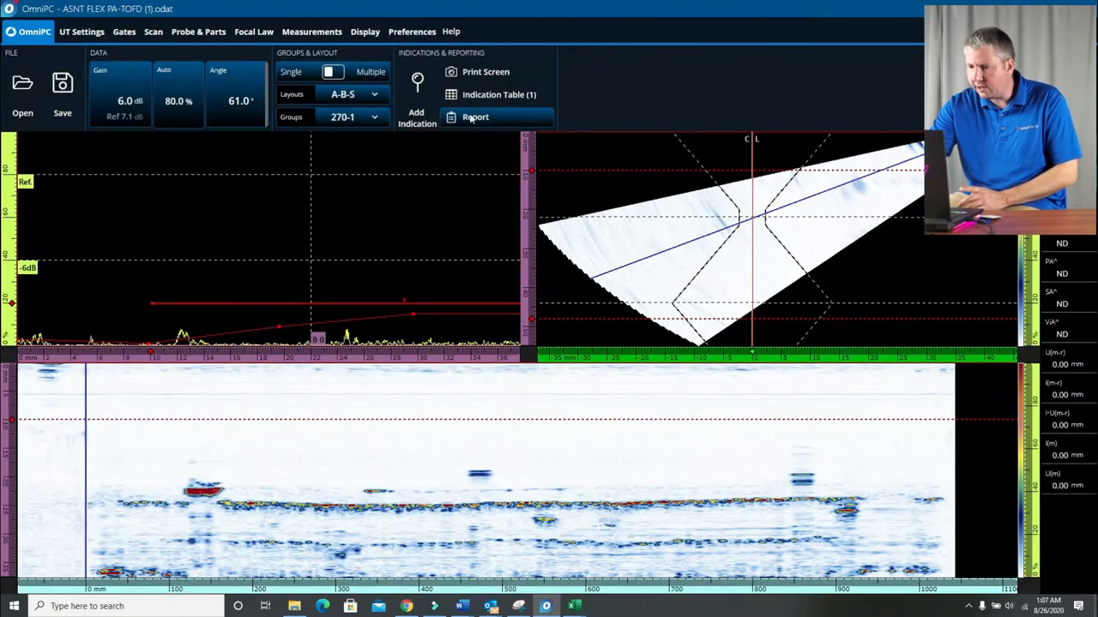
click(484, 97)
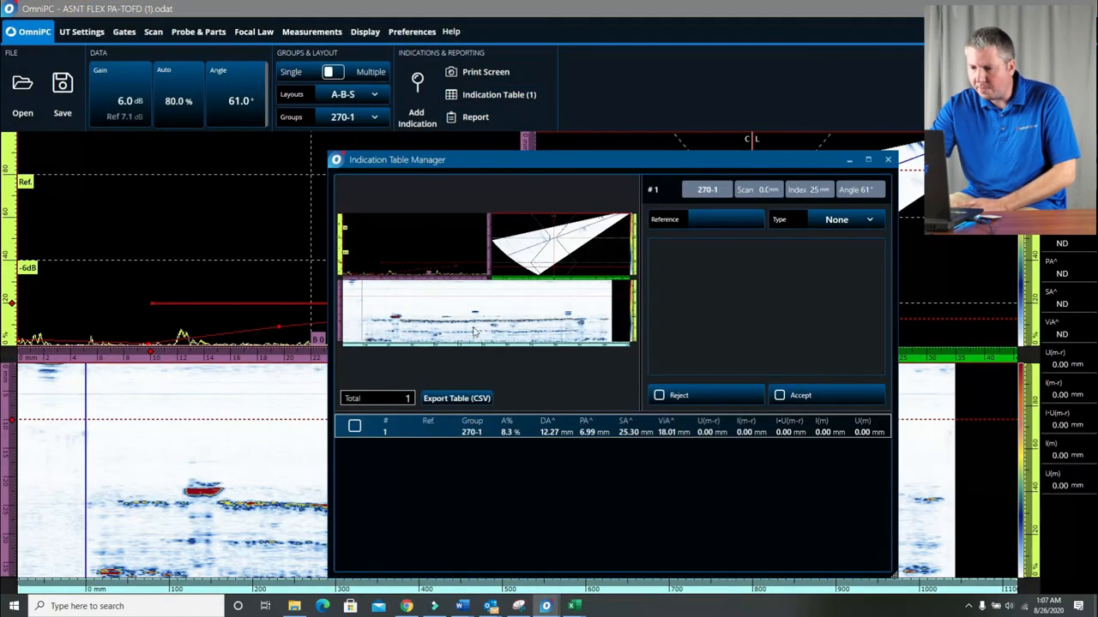
drag(493, 163, 371, 78)
Step: Look over the defect types available for indication 1, leave the type as None, and enter the comment "jhsvjks"
click(712, 135)
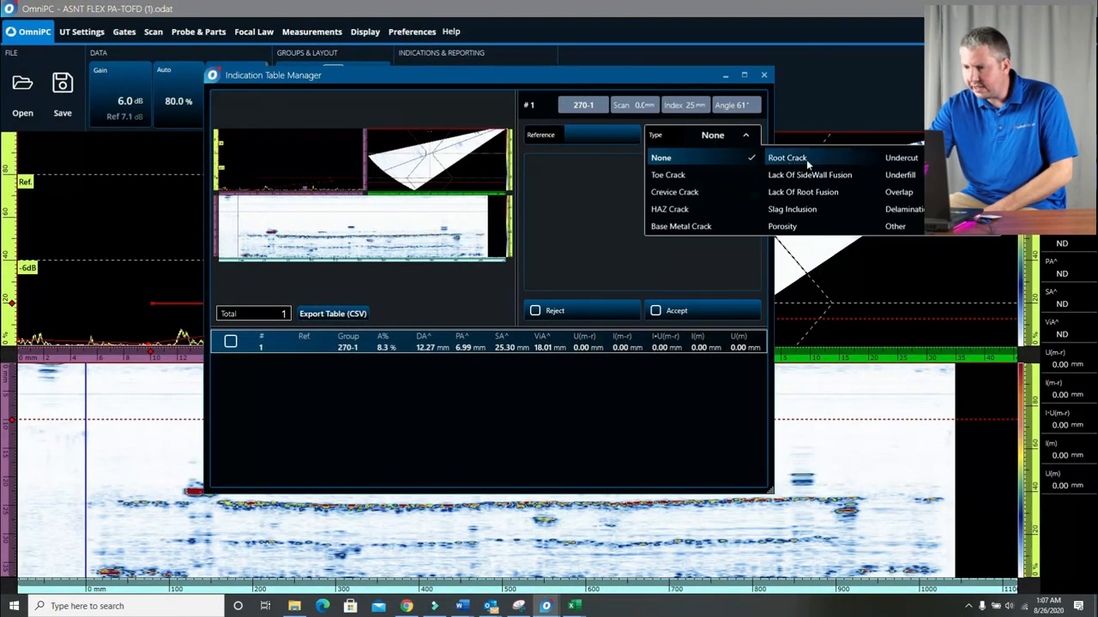
click(616, 158)
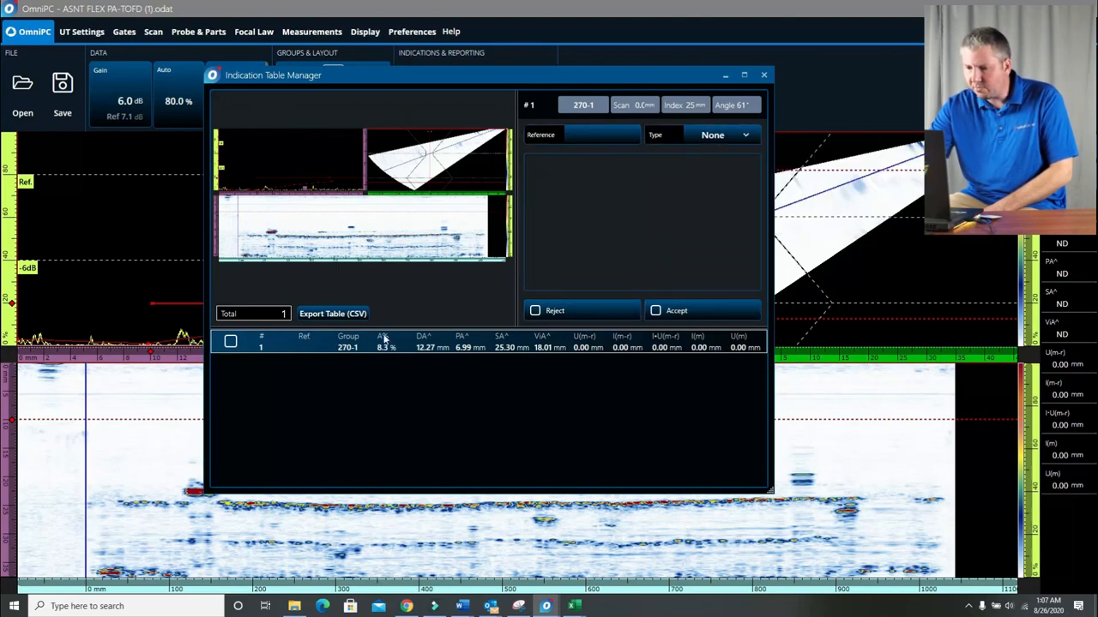
click(612, 201)
text(jhsvjks)
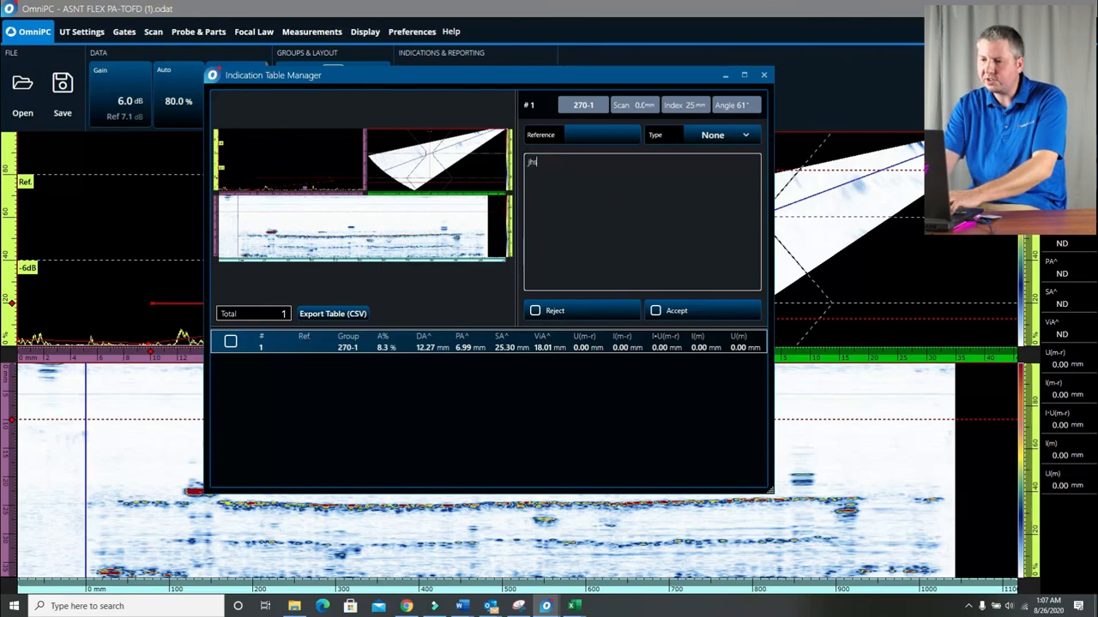